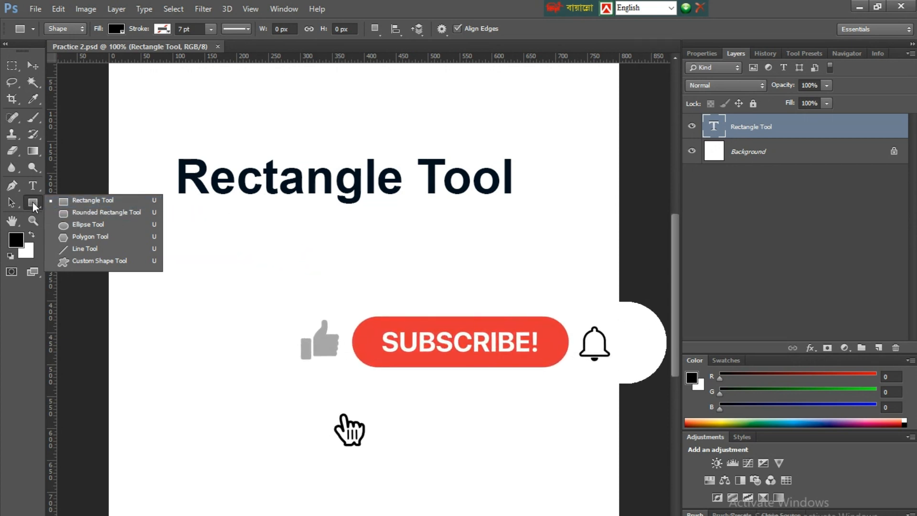
- Draw four black rectangles with the Rectangle Tool: about 316 × 178 px, 136 × 136 px, 54 × 708 px and 688 × 74 px
click(87, 201)
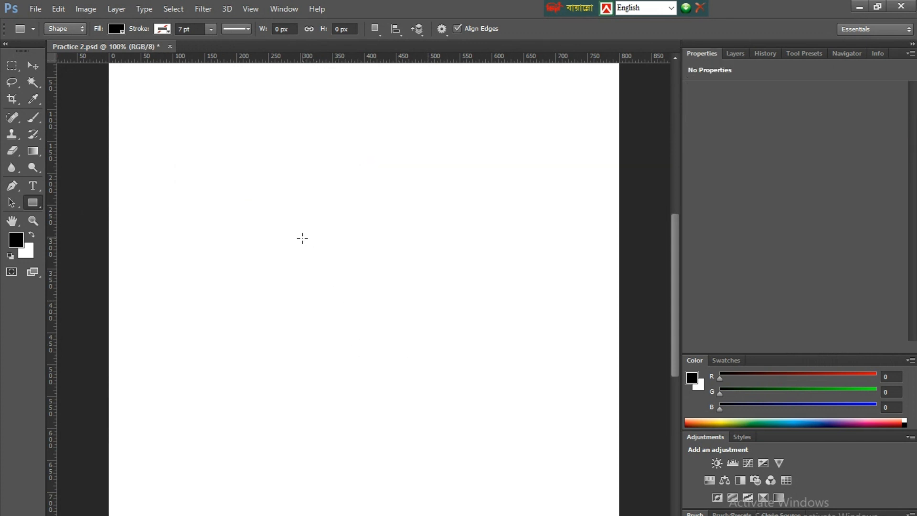
drag(319, 245, 420, 301)
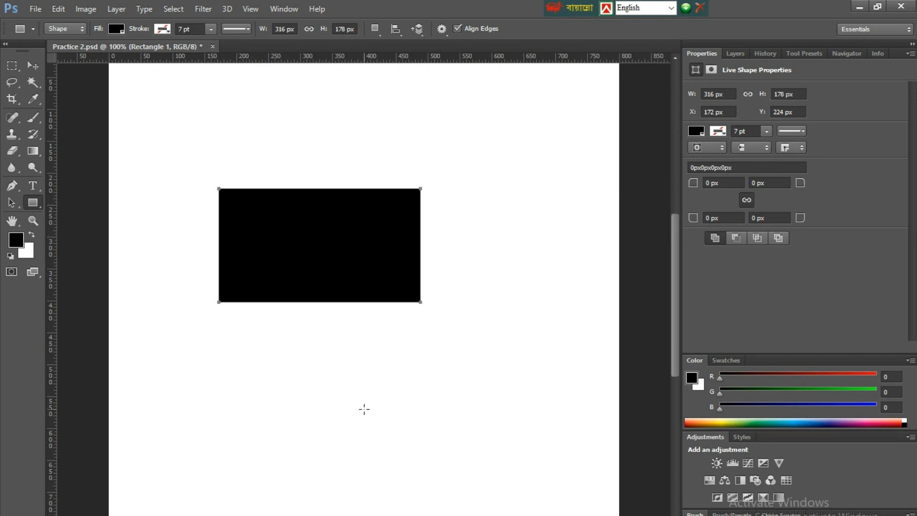
drag(282, 356, 360, 400)
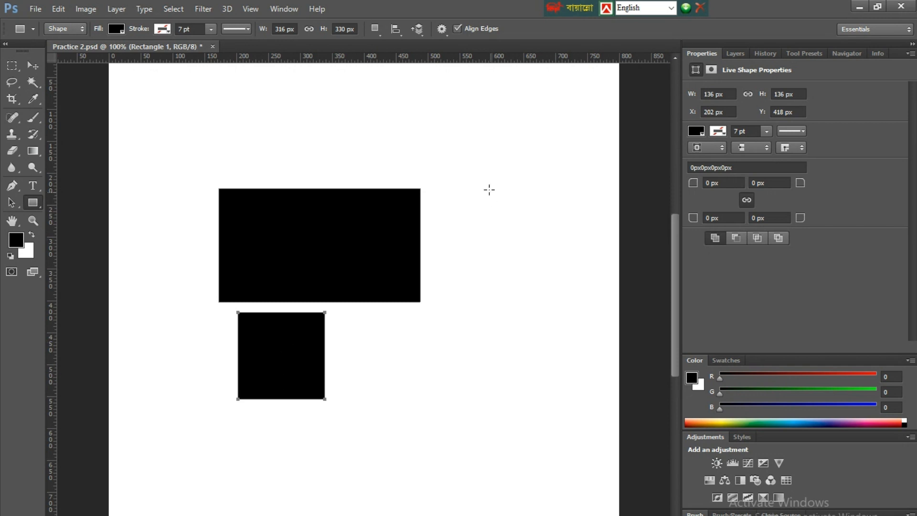
drag(492, 153, 514, 361)
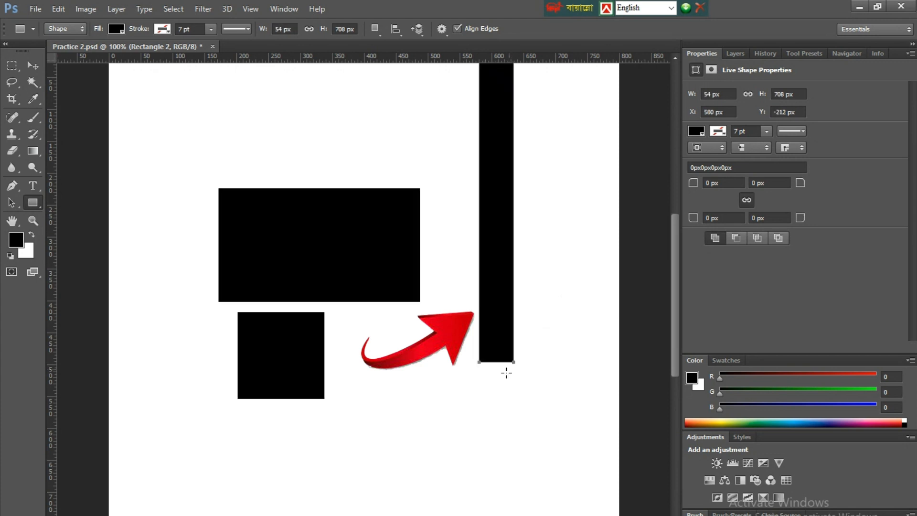
drag(154, 473, 376, 497)
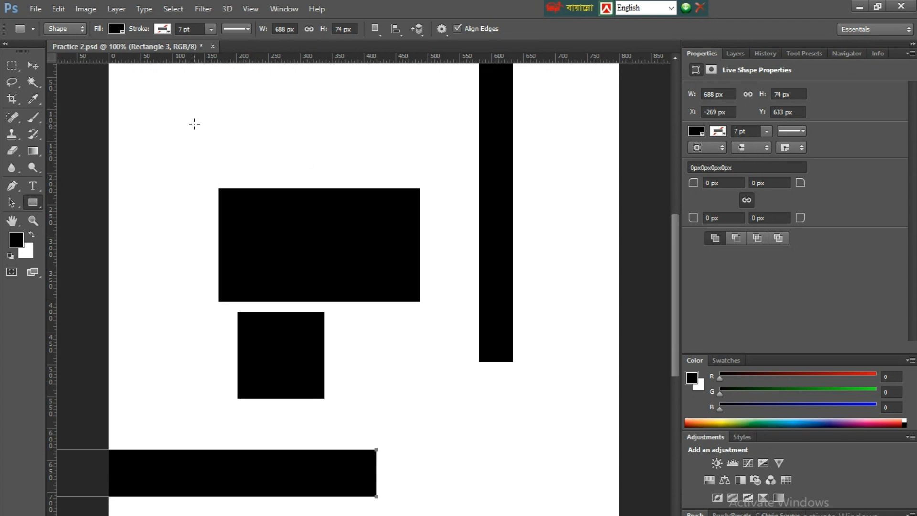
- Create a rectangle of exactly 100 × 100 px, drawn from its center, above the large rectangle's upper-left area
click(225, 119)
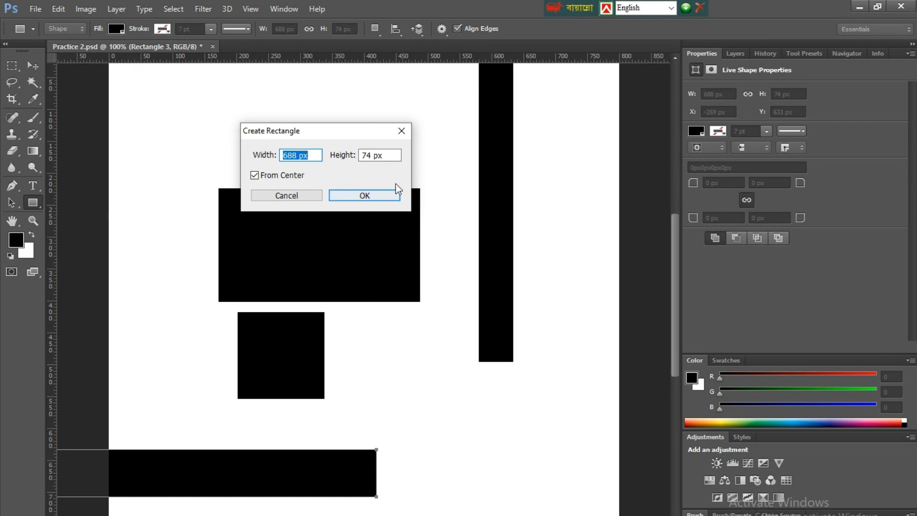
click(293, 156)
key(BackSpace)
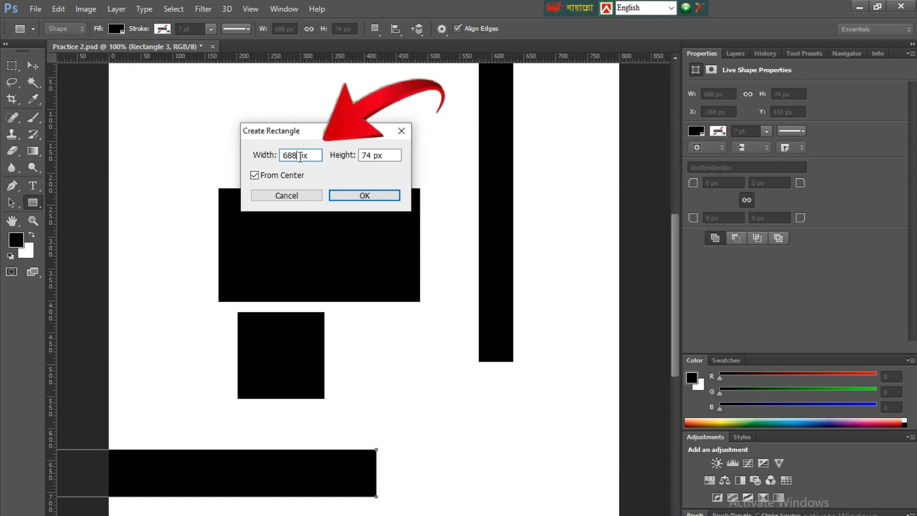
key(Delete)
key(BackSpace)
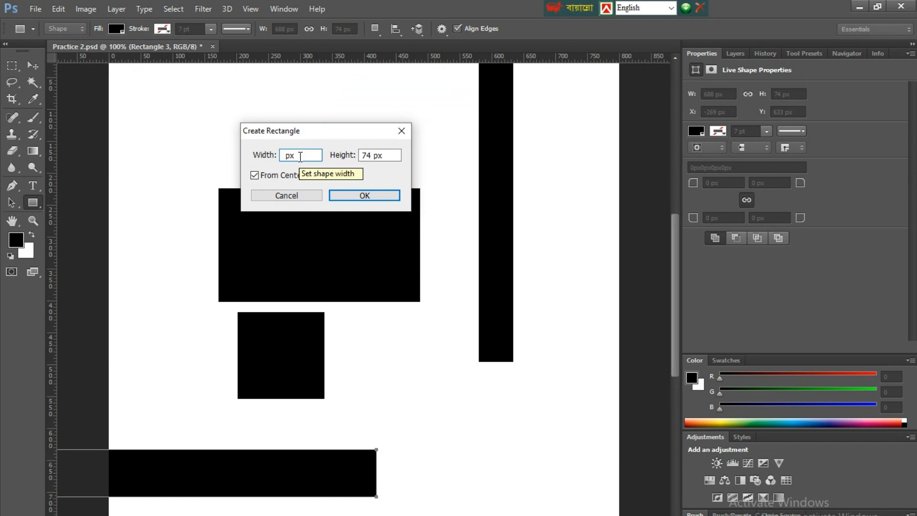
text(100)
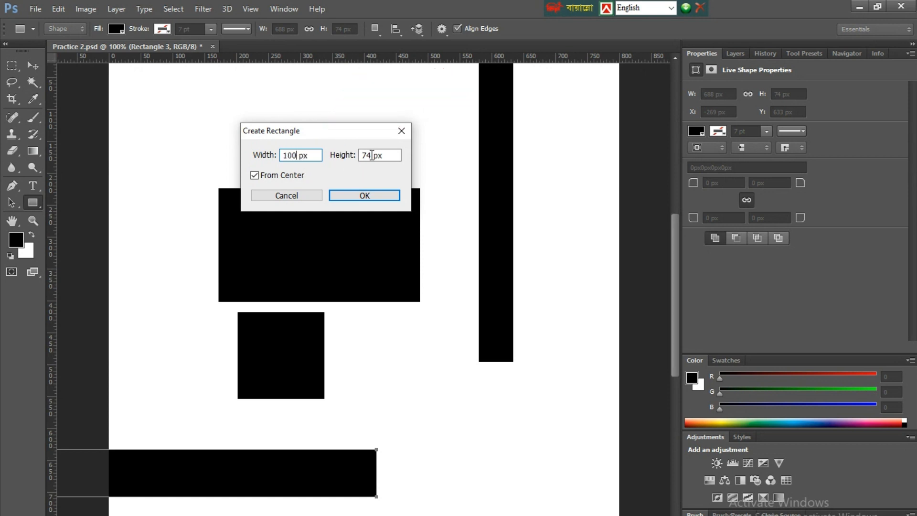
click(372, 155)
click(373, 154)
key(BackSpace)
key(BackSpace)
text(100)
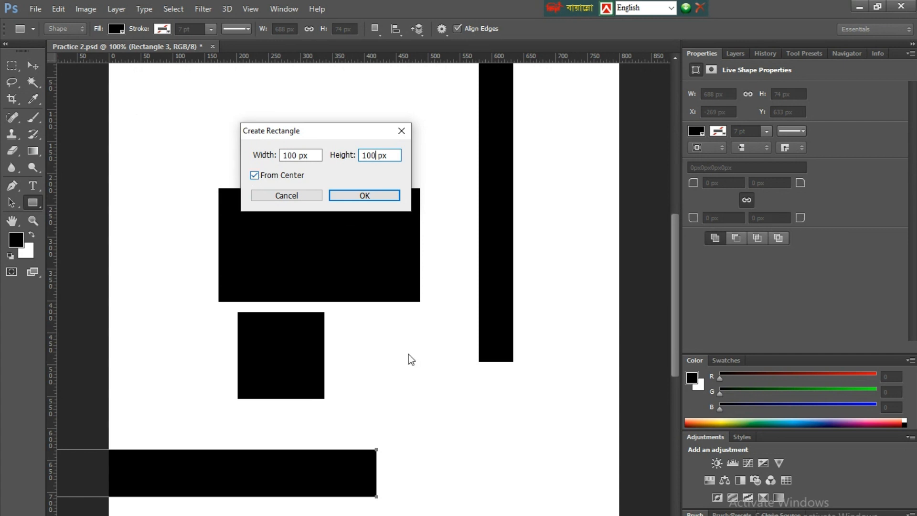
click(355, 195)
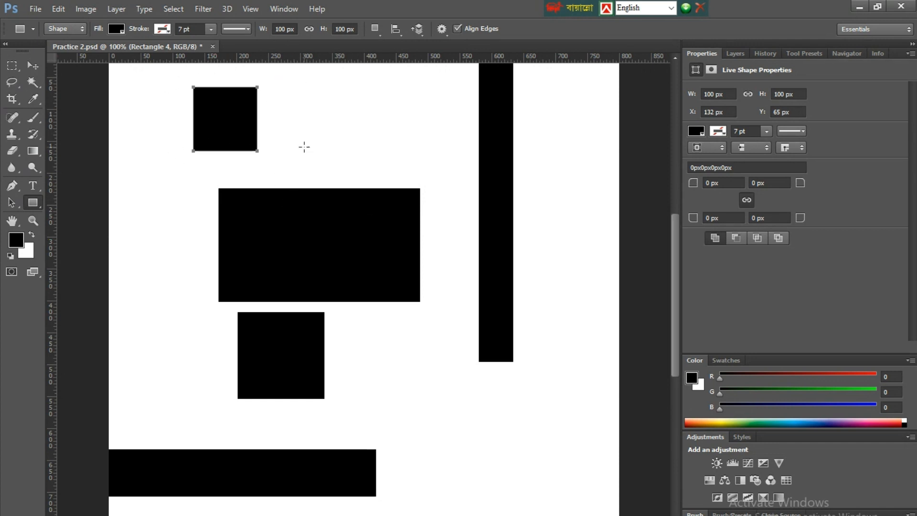
- Create a rectangle of exactly 100 × 200 px, drawn from its center, over the large rectangle's upper-right corner
click(421, 147)
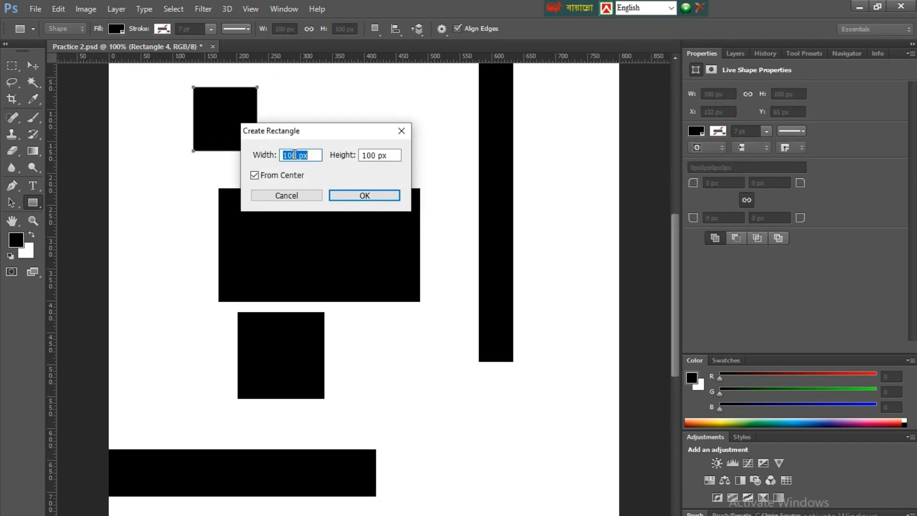
drag(294, 154, 297, 166)
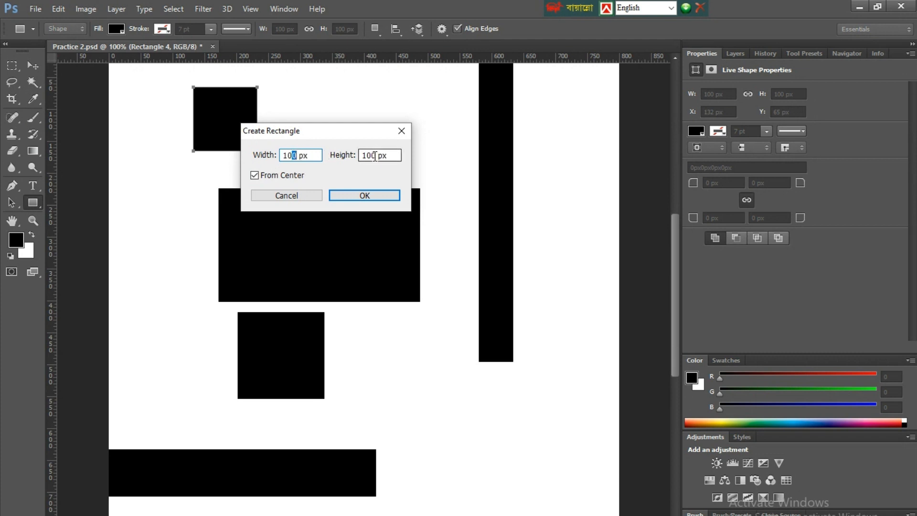
drag(377, 155, 364, 162)
text(200)
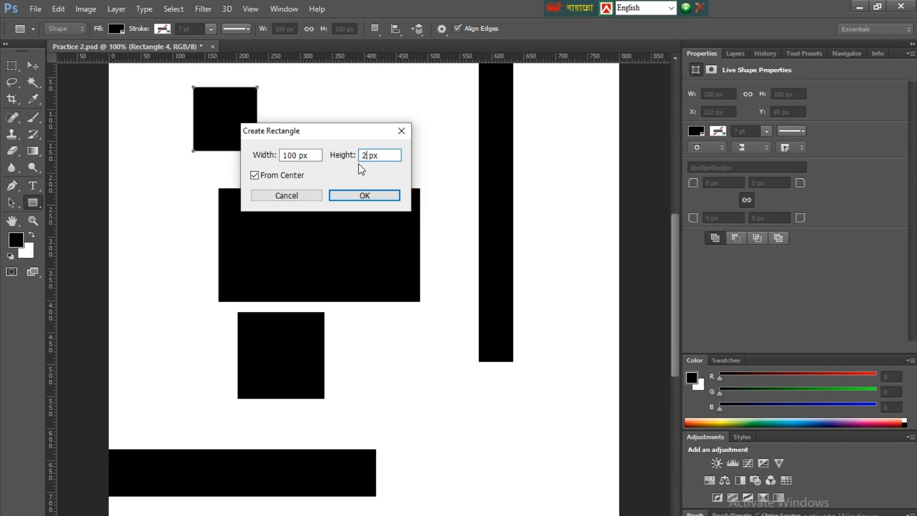
click(367, 200)
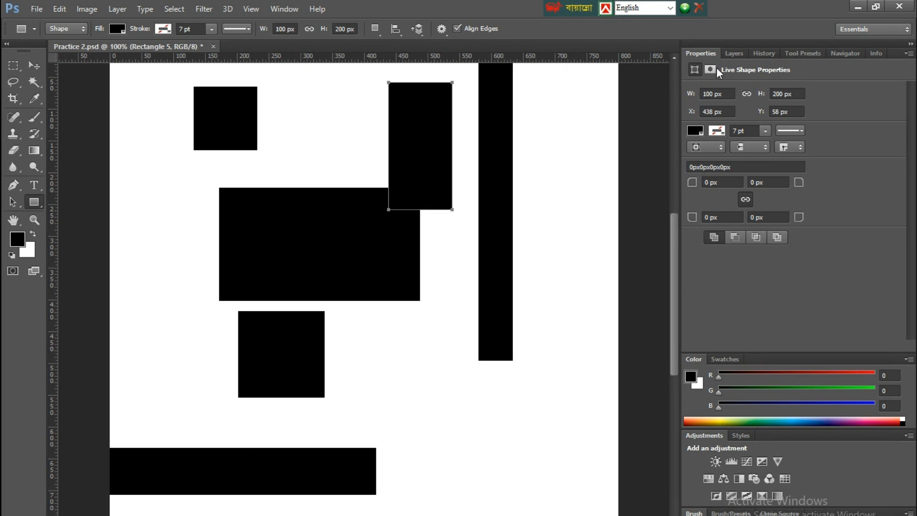
- Delete the layers Rectangle 5, Rectangle 3 and Rectangle 4
click(734, 54)
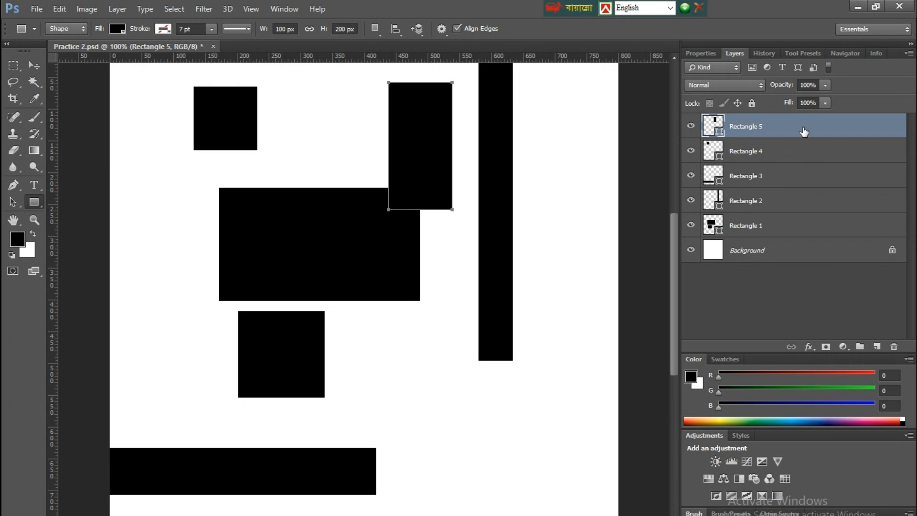
key(Delete)
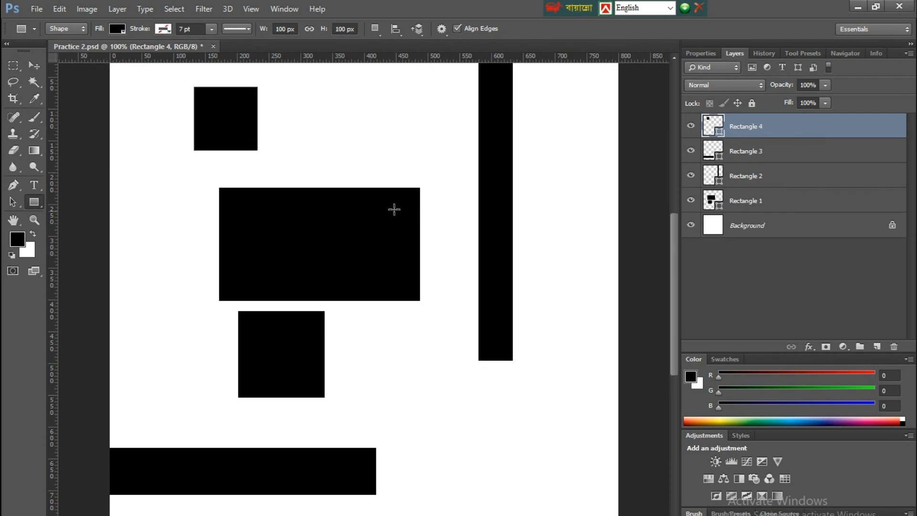
click(778, 149)
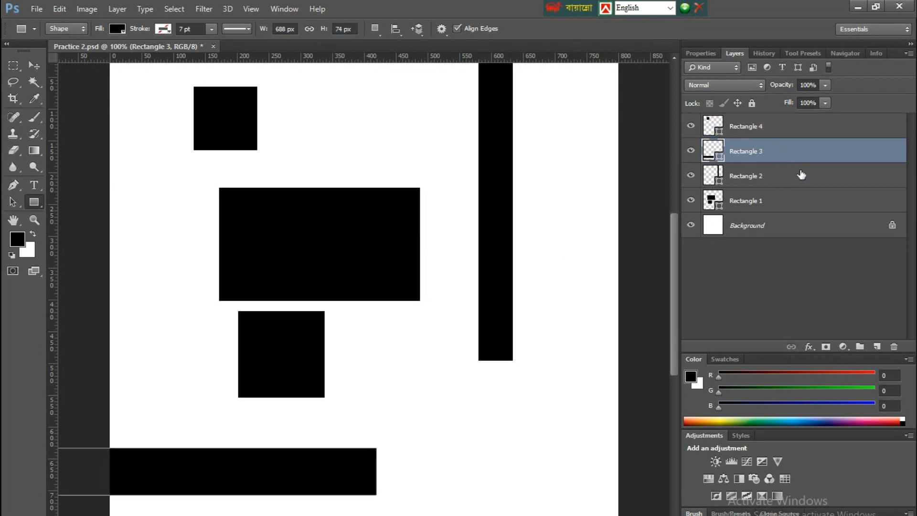
key(Delete)
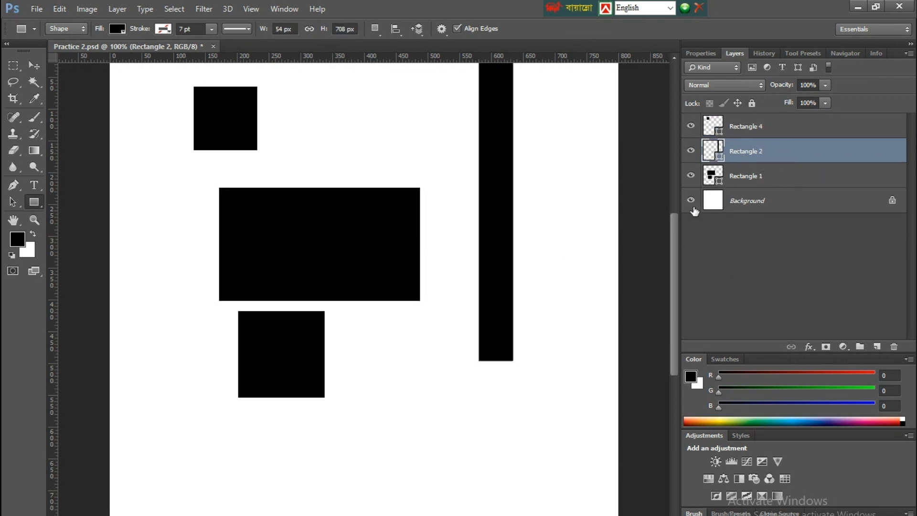
click(741, 138)
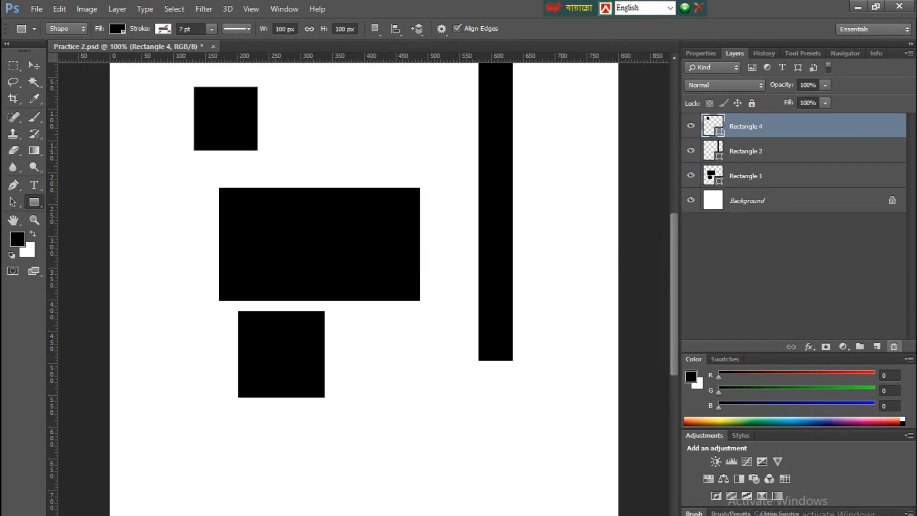
click(895, 348)
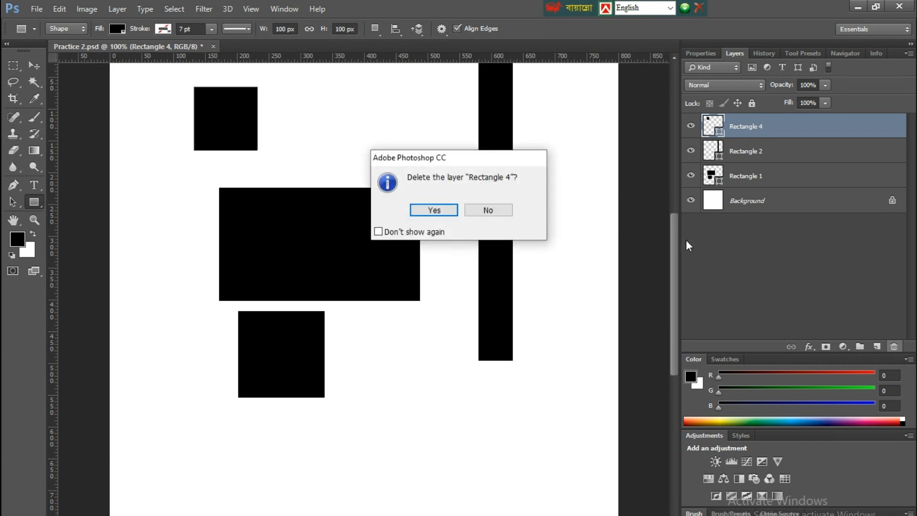
click(434, 211)
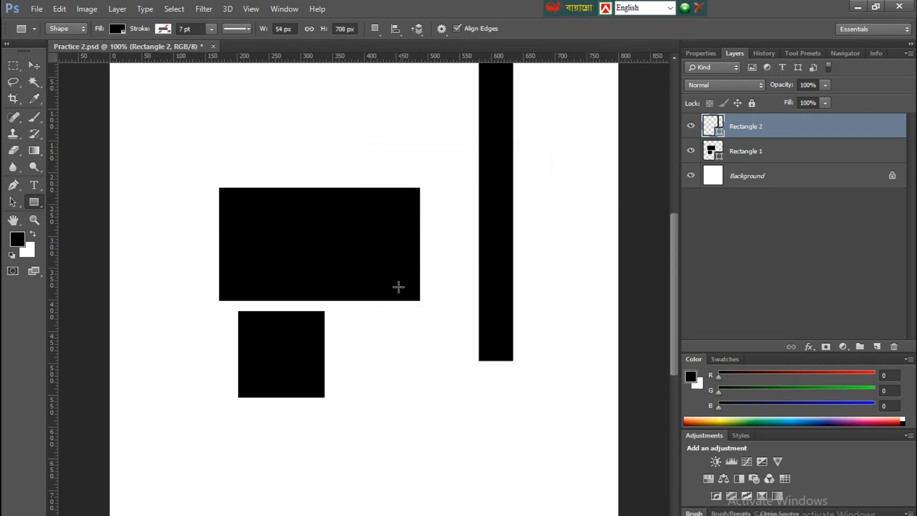
- Select the remaining layers Rectangle 2 and Rectangle 1 together and delete them, leaving only the Background layer
scroll(378, 493, up, 2)
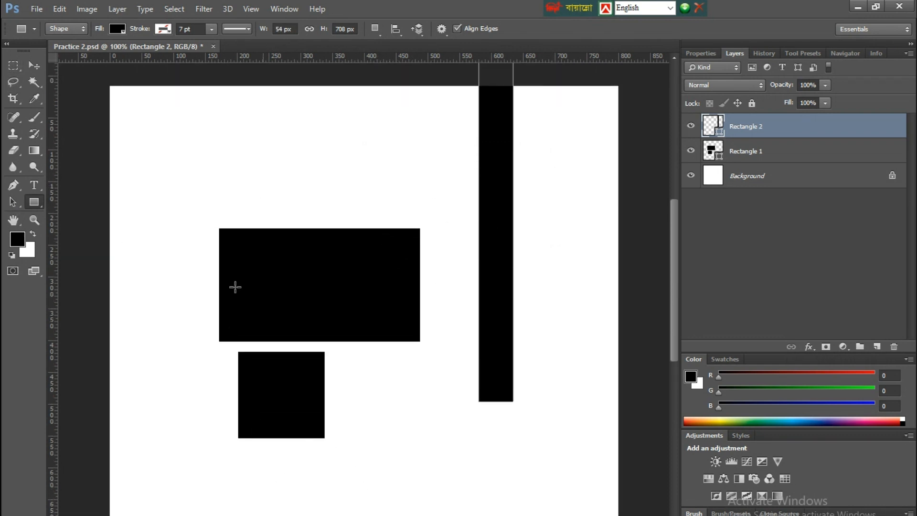
click(34, 66)
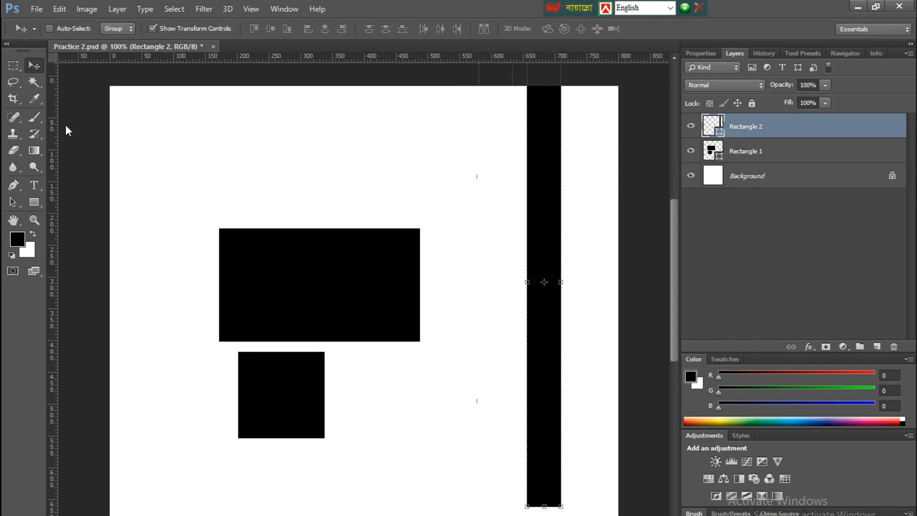
shift+click(802, 152)
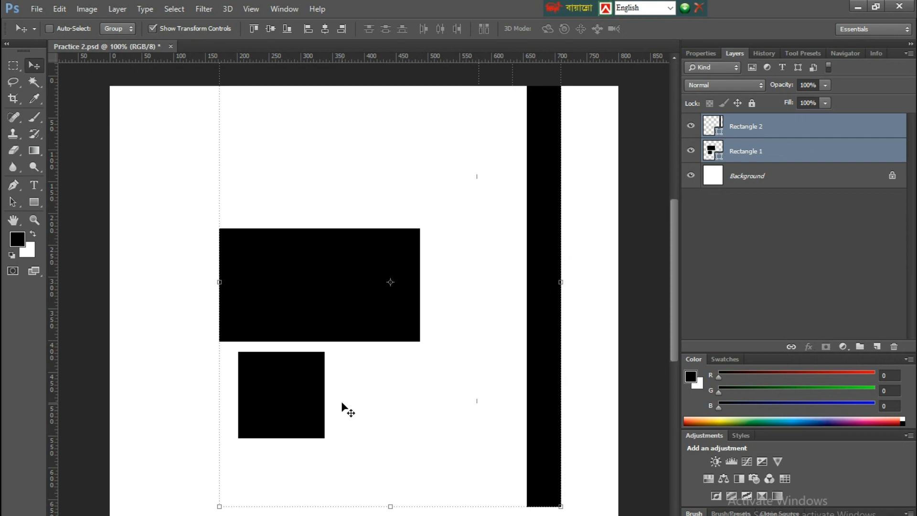
key(Delete)
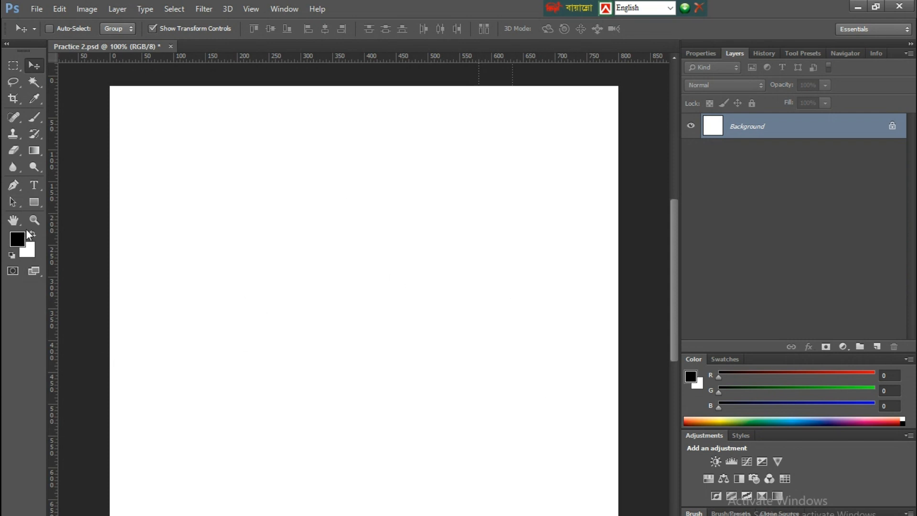
- Draw a black rectangle about 394 × 298 px in the canvas's upper-left area with the Rectangle Tool in Shape mode
click(33, 203)
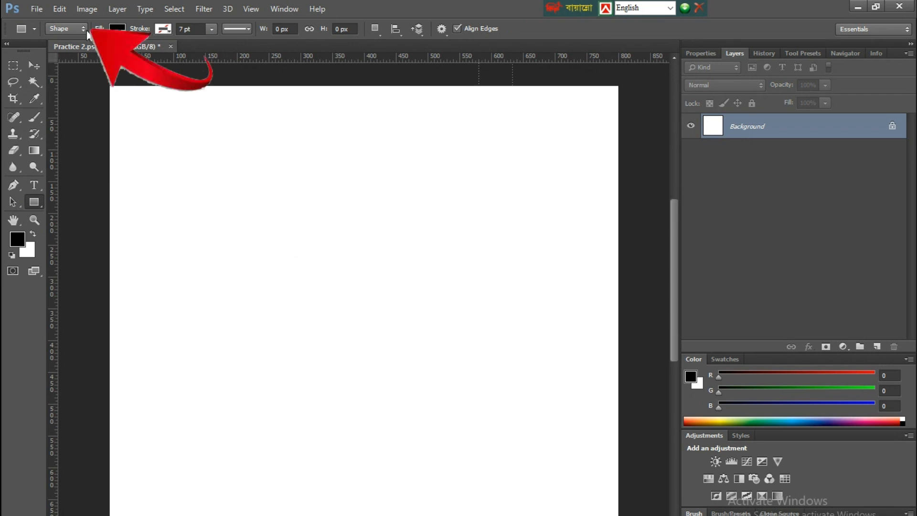
click(82, 29)
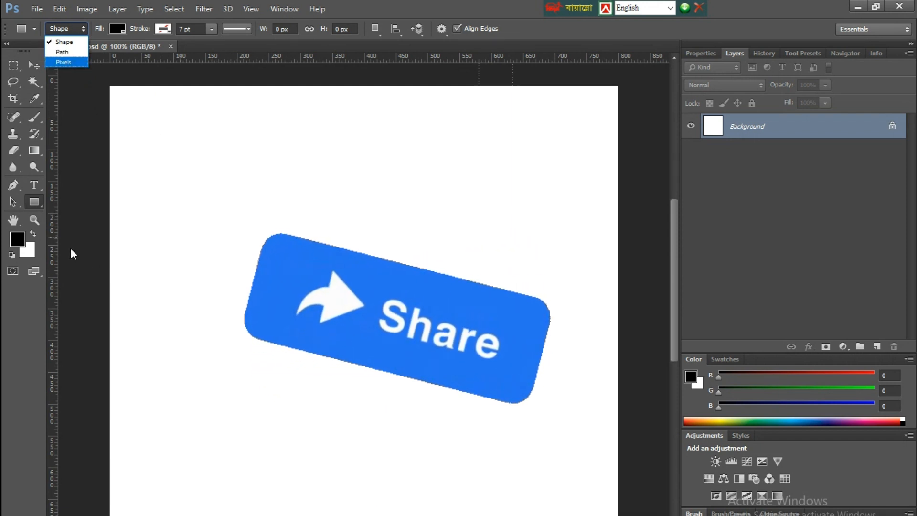
click(35, 204)
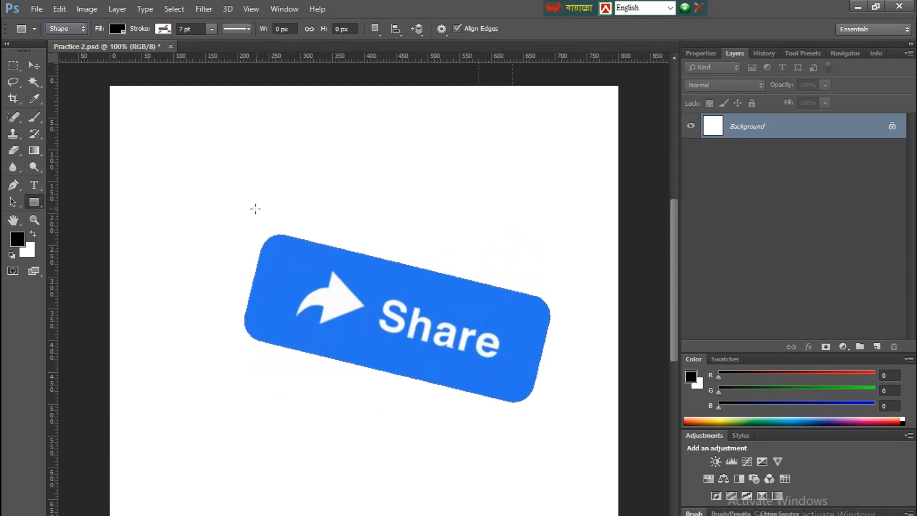
drag(296, 244, 421, 338)
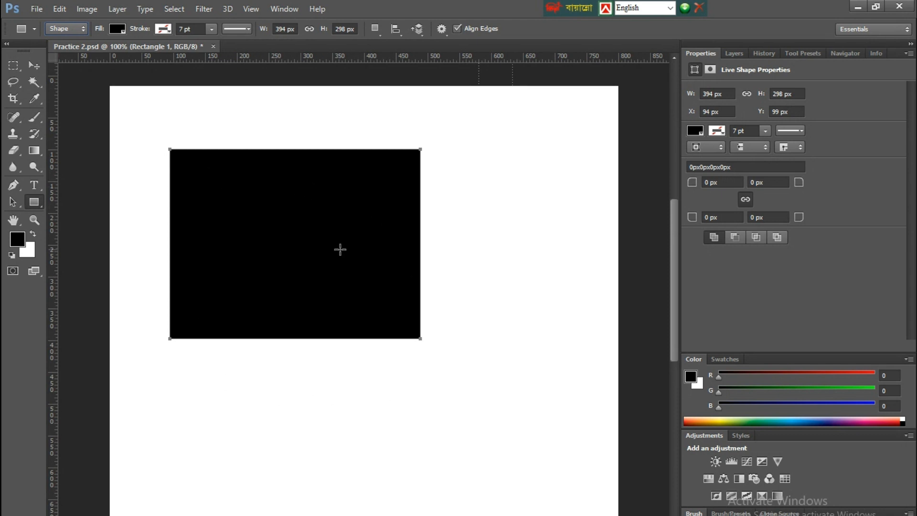
- Switch the Rectangle Tool to Path mode and draw a smaller rectangular path just below the black rectangle
click(67, 29)
click(63, 41)
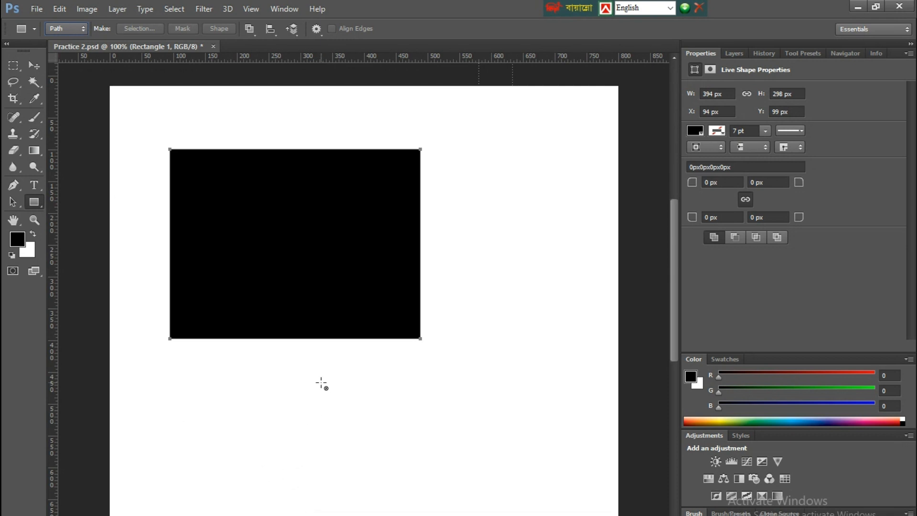
drag(323, 383, 380, 416)
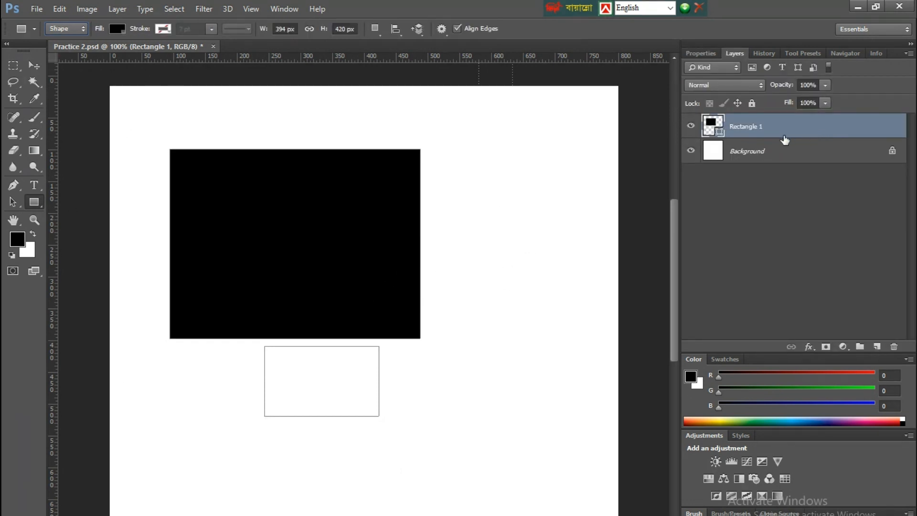
- Switch the Rectangle Tool to Pixels mode and draw a black rectangle on the Background layer beside the existing black rectangle
click(84, 29)
click(84, 51)
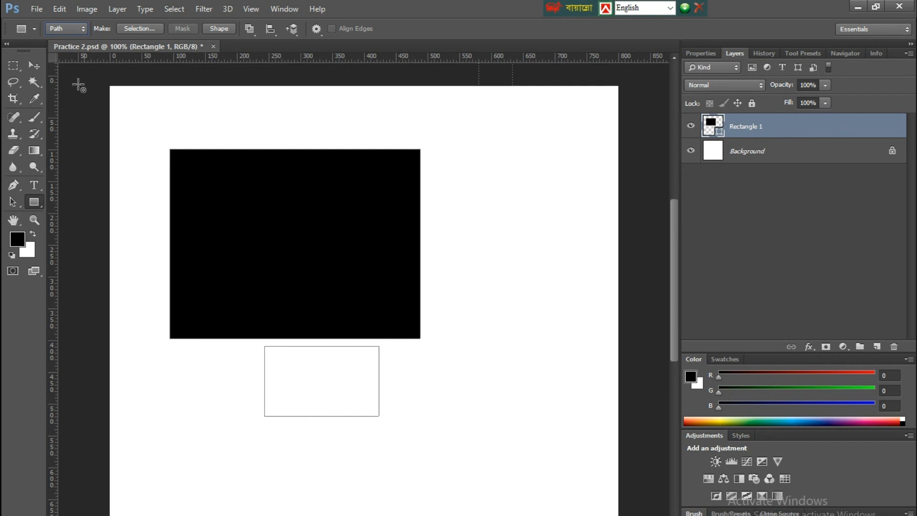
click(79, 33)
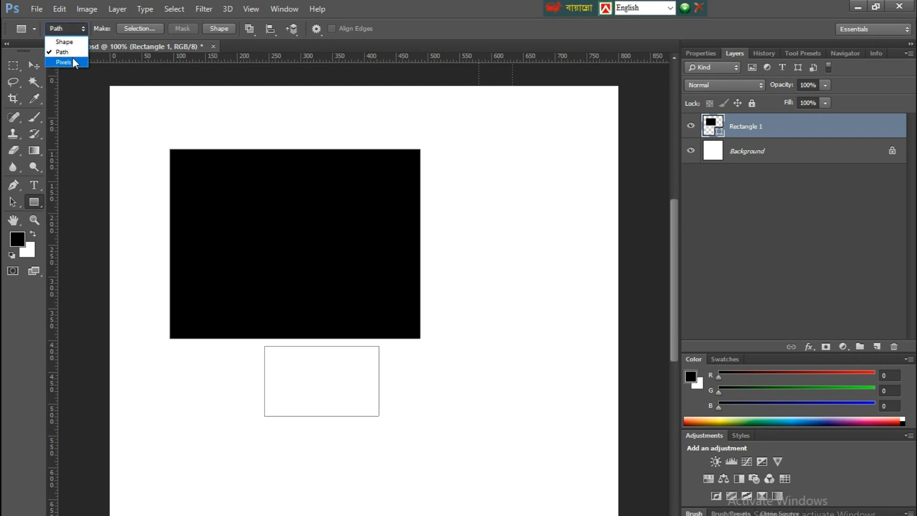
click(76, 60)
click(830, 148)
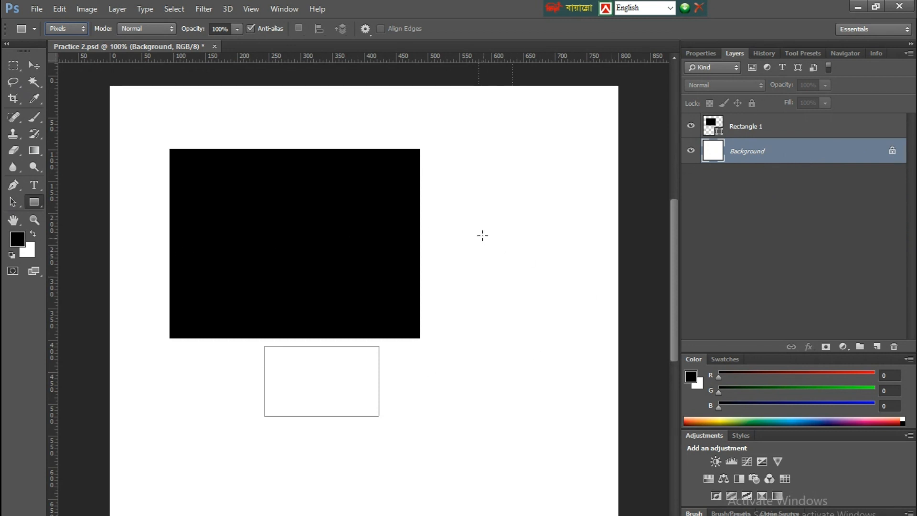
drag(423, 188, 507, 259)
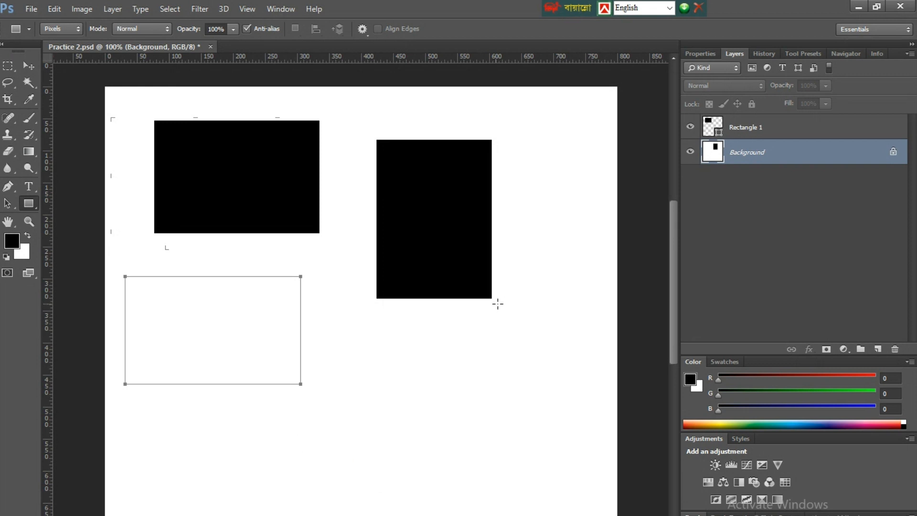
- Delete the Rectangle 1 layer, then undo, redo and again undo the deletion
click(786, 135)
key(Delete)
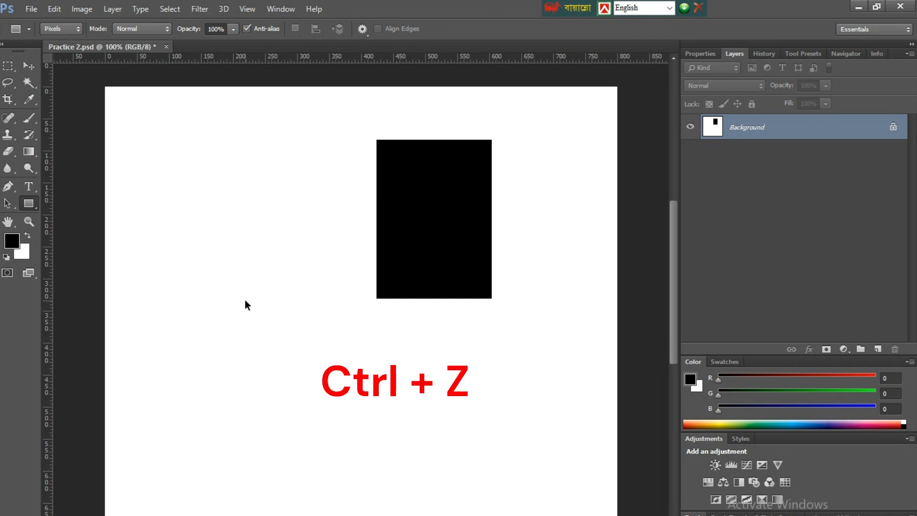
key(ctrl+z)
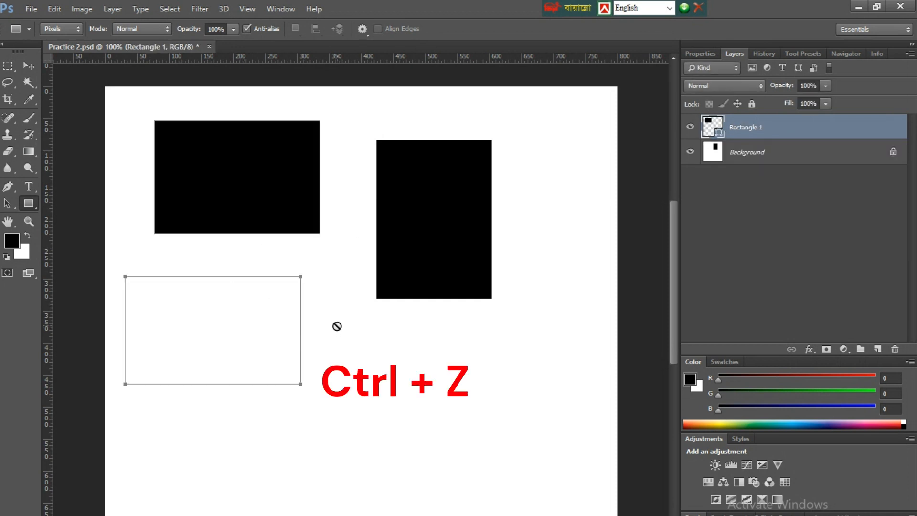
key(ctrl+z)
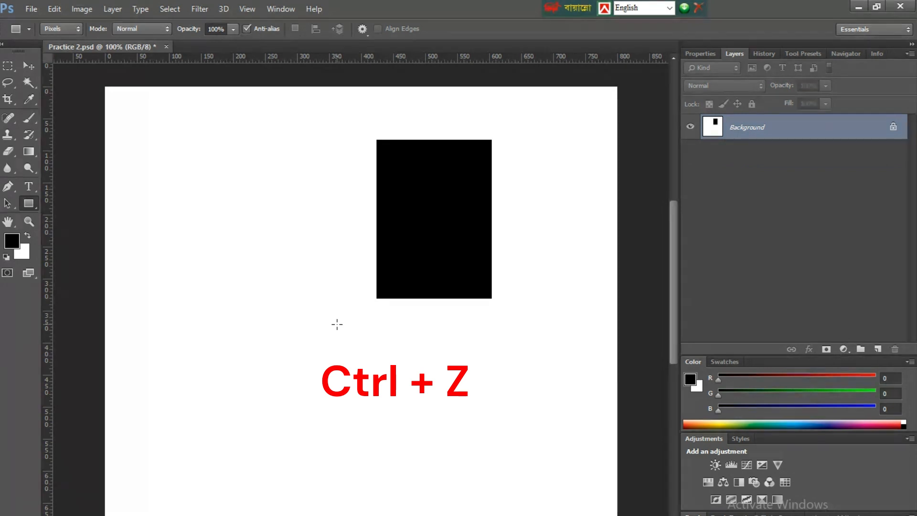
key(ctrl+z)
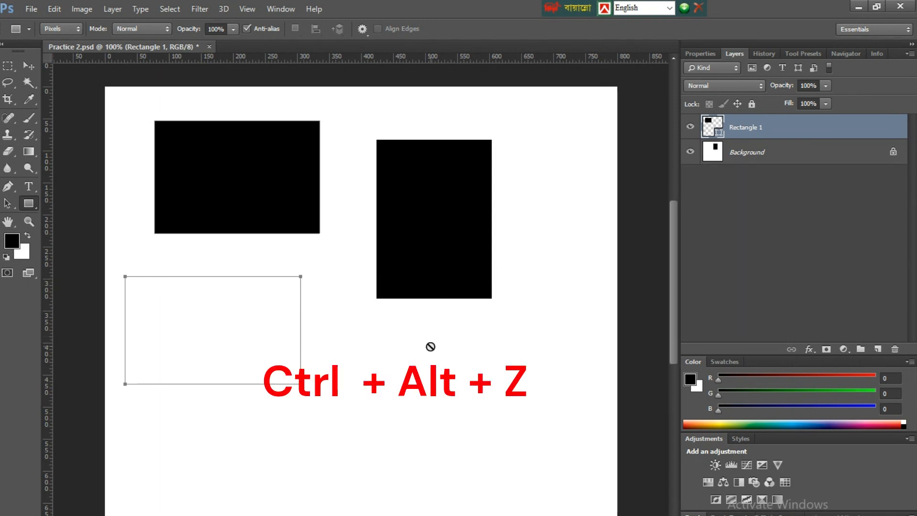
- Step backward through the history until all drawn rectangles are removed and only the blank Background layer remains
key(ctrl+alt+z)
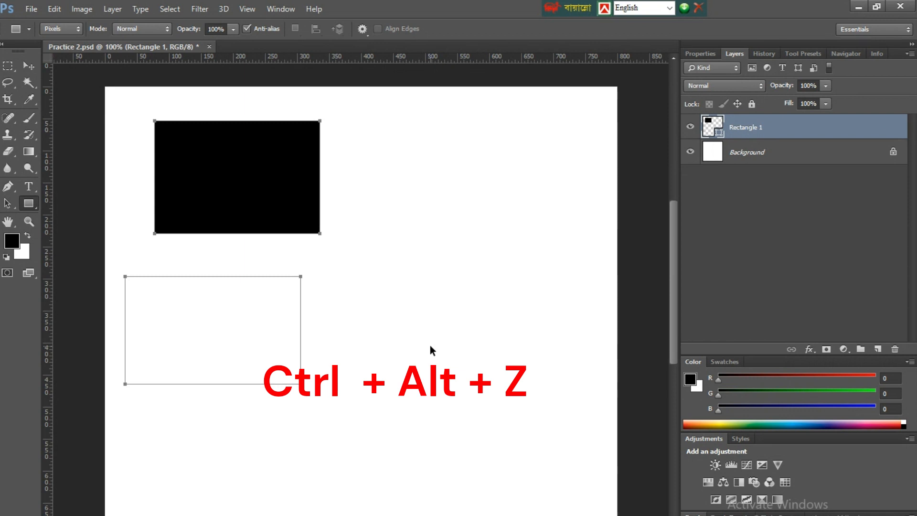
key(ctrl+alt+z)
key(ctrl+alt+z)
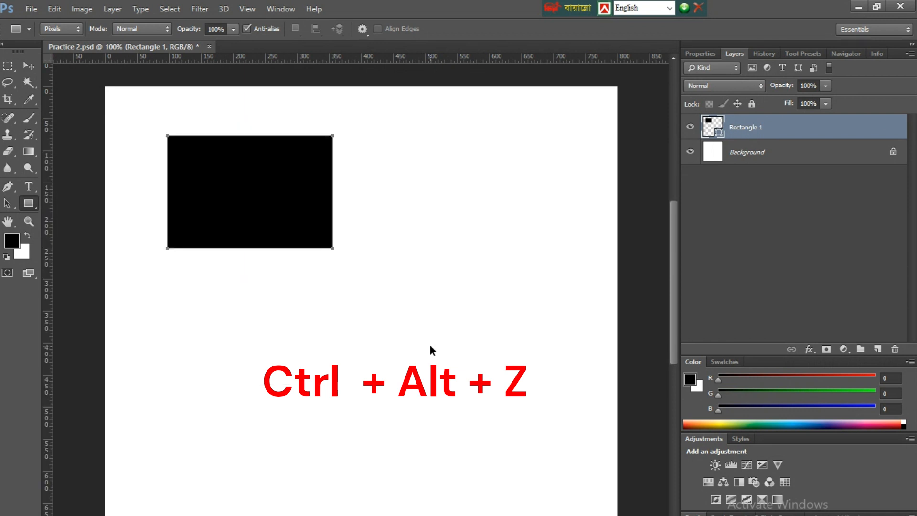
key(ctrl+alt+z)
key(ctrl+alt+z)
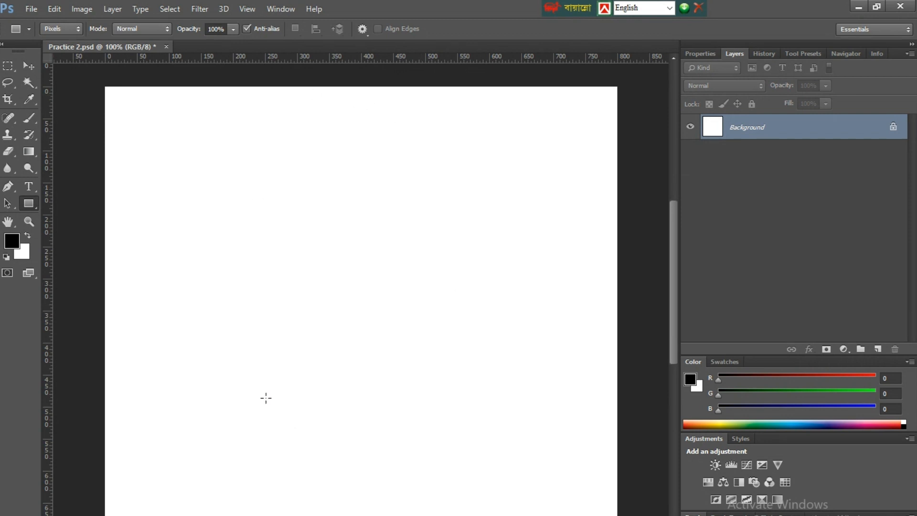
- Draw a nearly square black rectangle in the canvas's upper-left area on the Background layer with the Rectangle Tool in Pixels mode
click(28, 66)
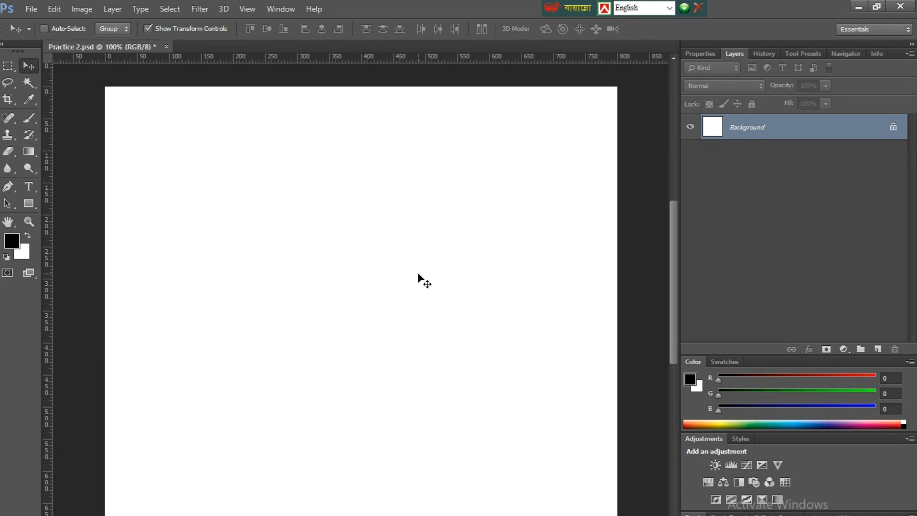
click(28, 203)
drag(265, 240, 368, 344)
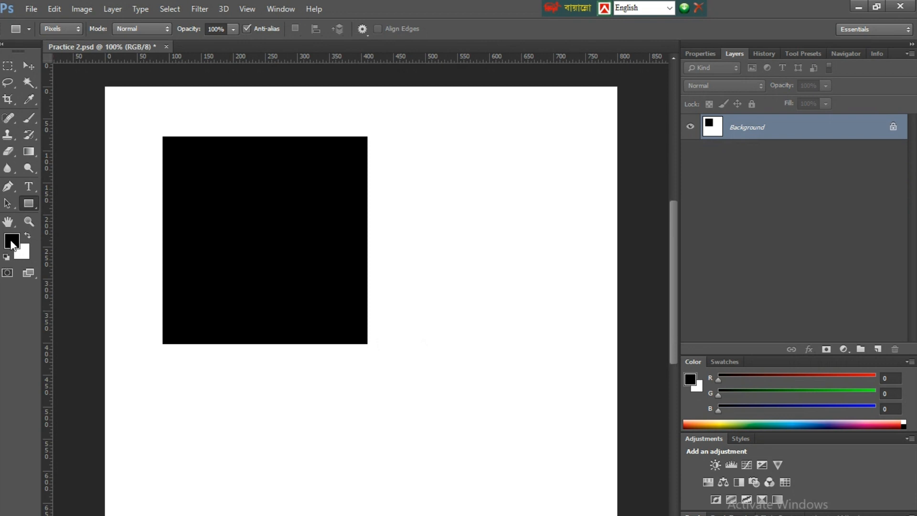
- Set the foreground colour to red, RGB 247, 17, 17, and return to the Rectangle Tool
click(14, 243)
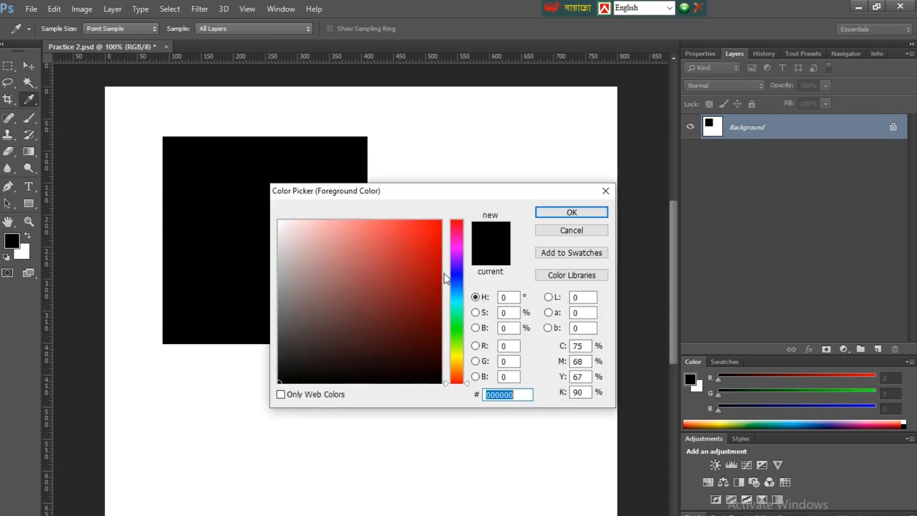
click(430, 225)
click(549, 215)
key(u)
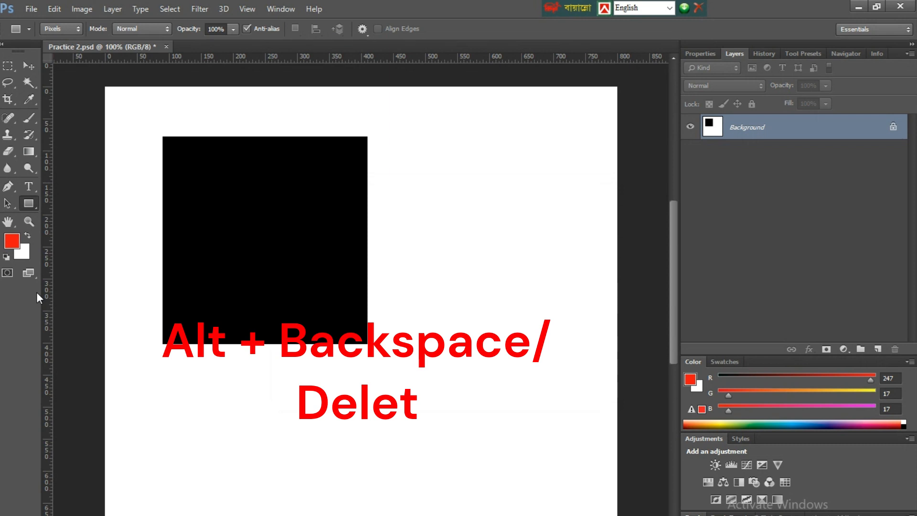
- Fill the Background layer with the red foreground colour and undo the fill
key(alt+BackSpace)
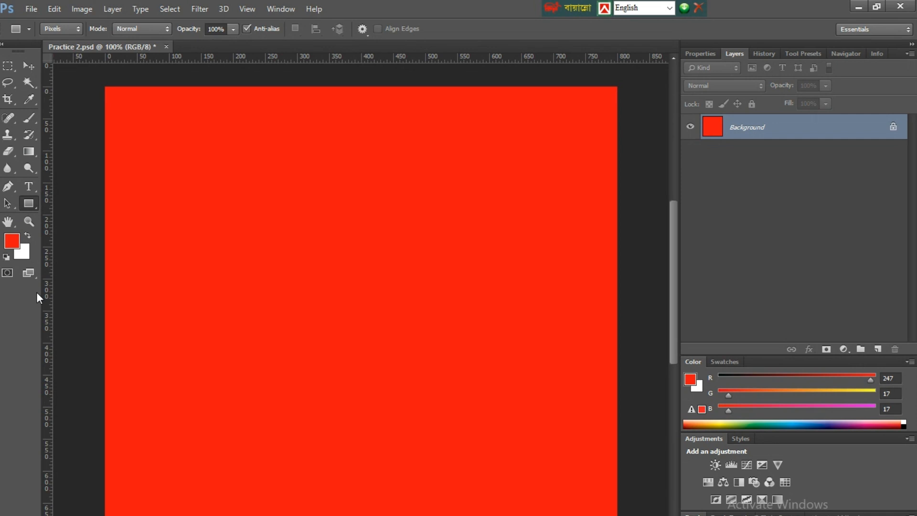
key(ctrl+z)
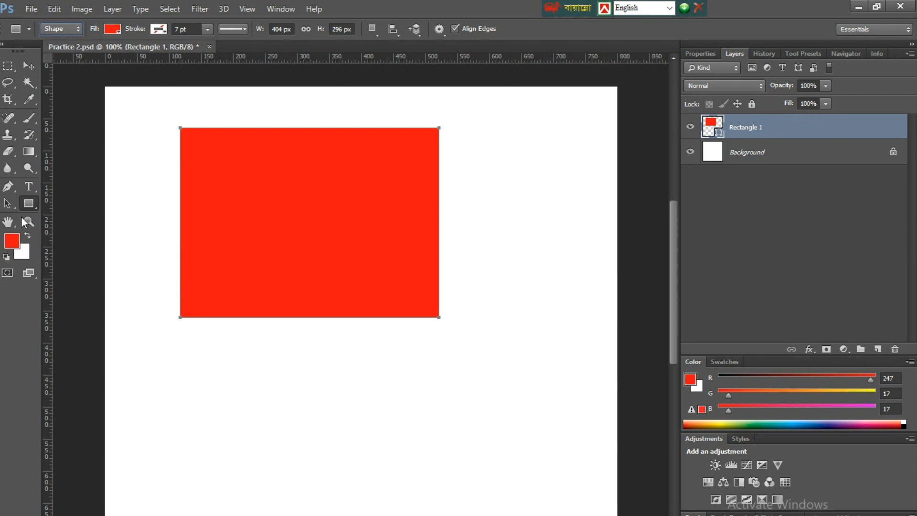
- Try green, no fill, a black-to-white linear gradient and the blue bubble pattern as the fill of the Rectangle 1 shape
click(113, 28)
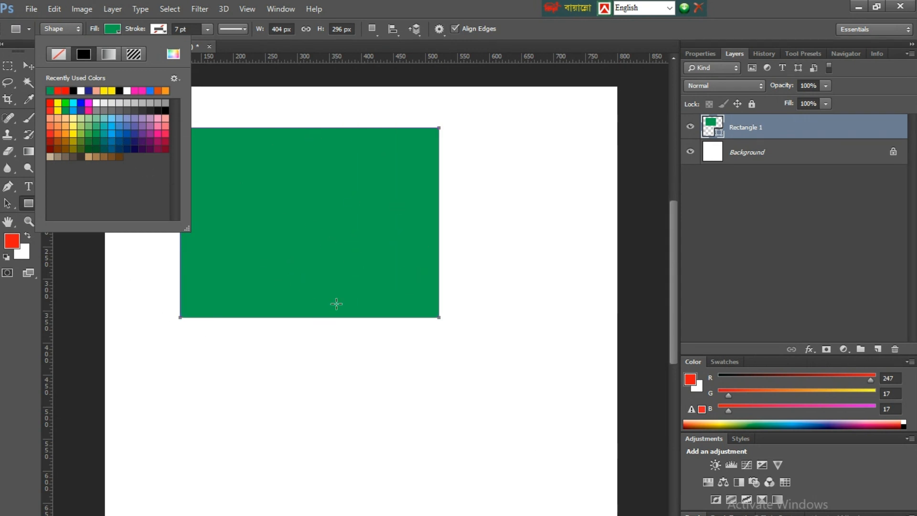
click(54, 55)
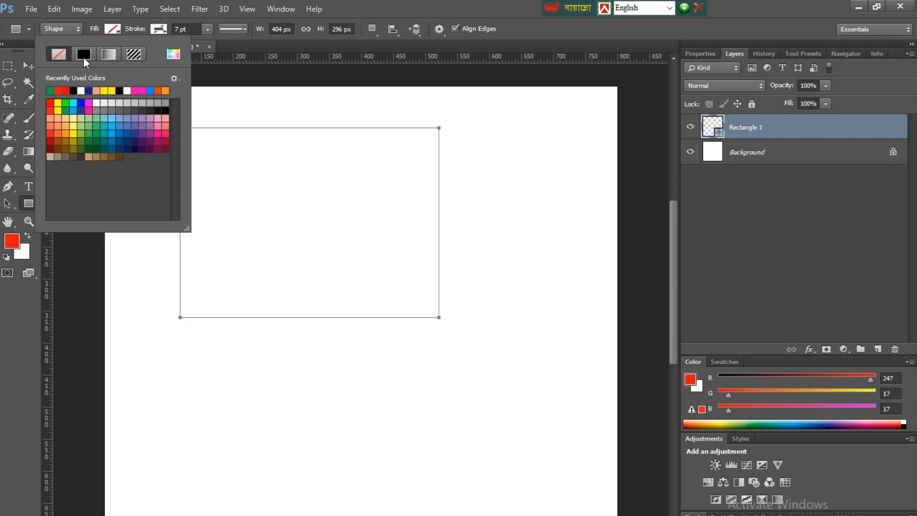
click(50, 90)
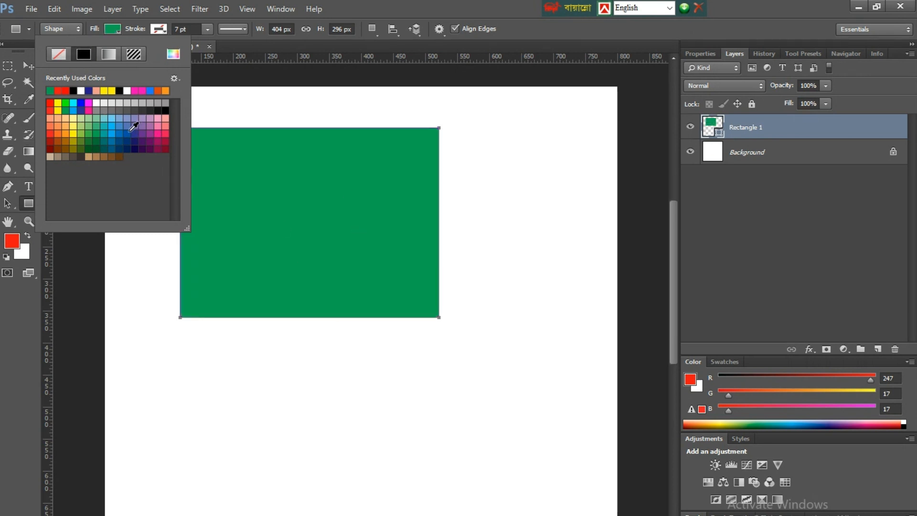
click(107, 54)
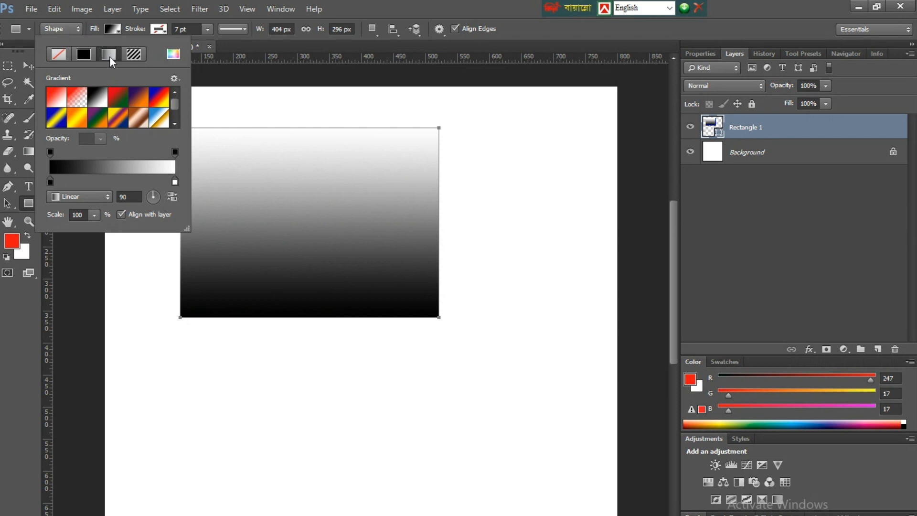
click(134, 54)
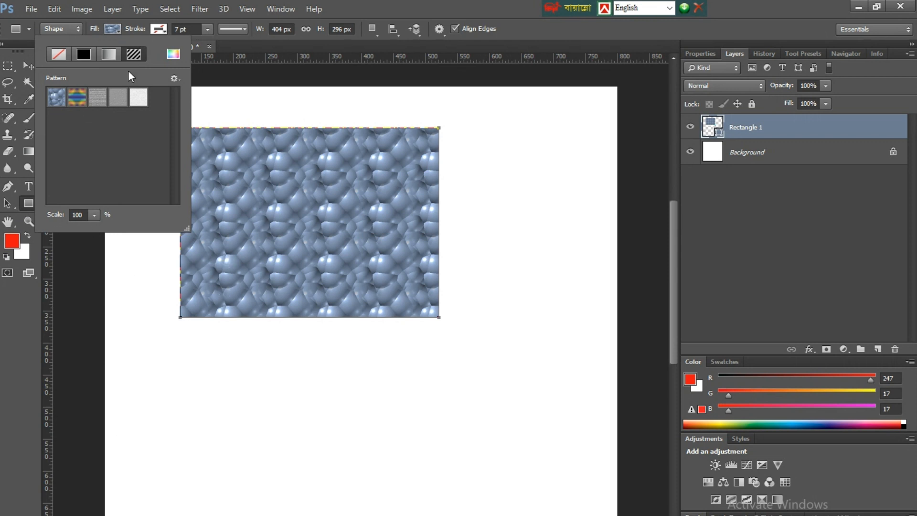
- Set the Rectangle 1 shape's fill to the custom dark blue #141c57
click(174, 56)
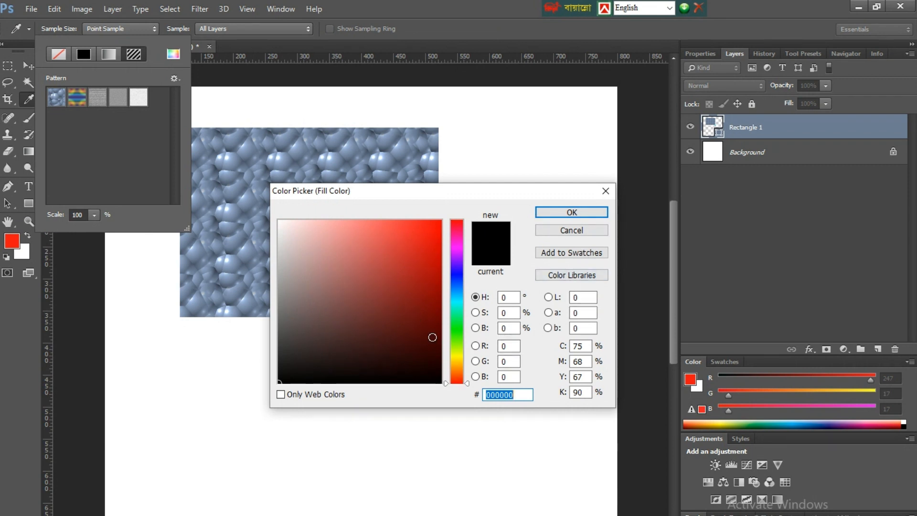
drag(458, 342, 457, 278)
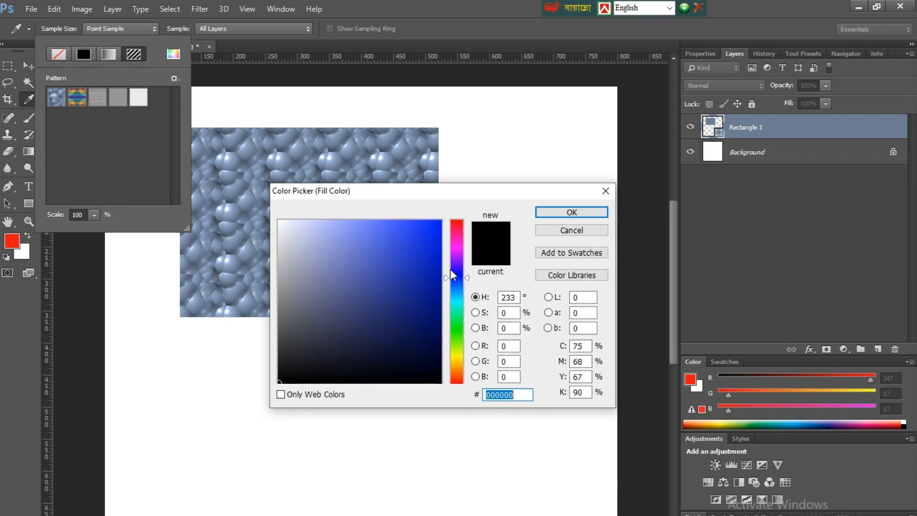
click(391, 244)
click(342, 269)
click(404, 327)
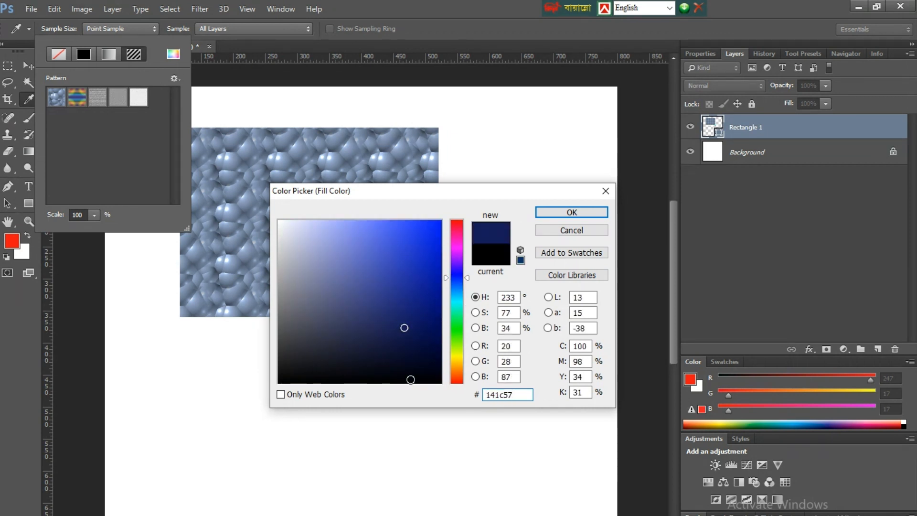
click(577, 212)
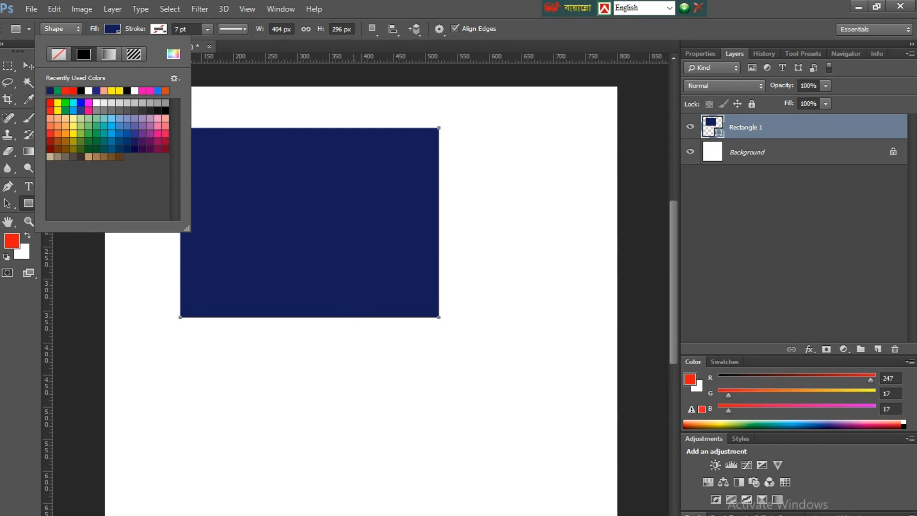
- Open the solid fill colour of the Rectangle 1 layer from its layer thumbnail and accept the current colour
click(704, 138)
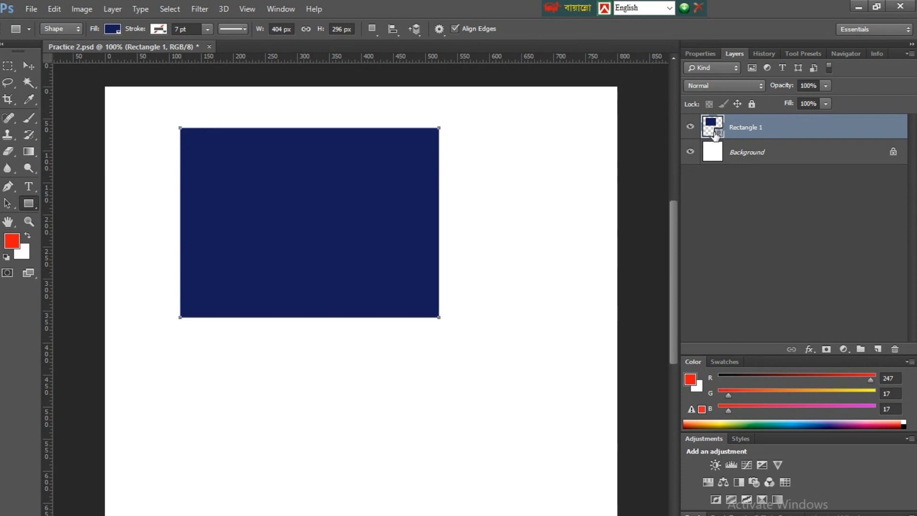
double_click(719, 136)
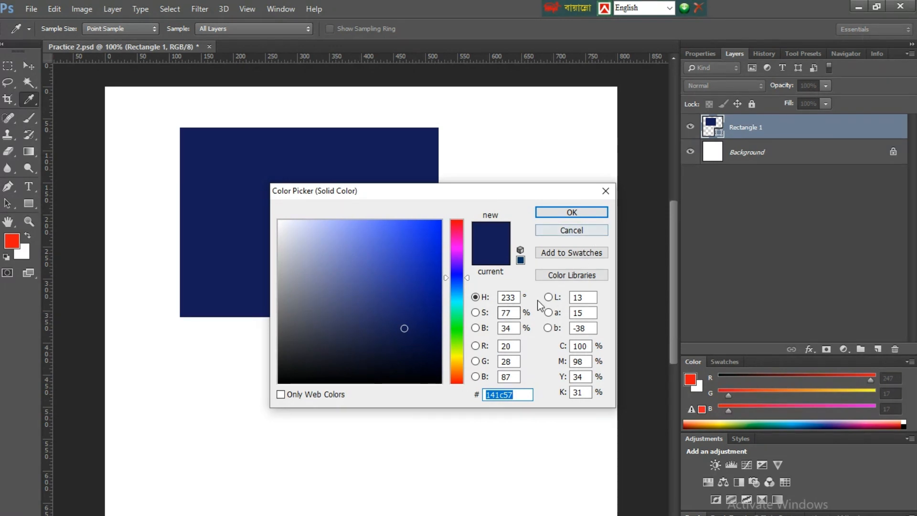
click(545, 211)
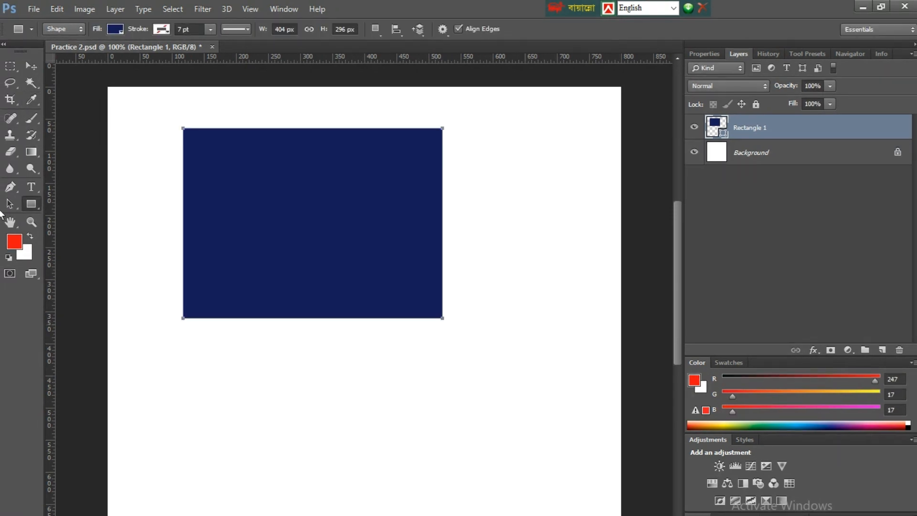
- Give the dark blue rectangle a solid yellow stroke
click(167, 30)
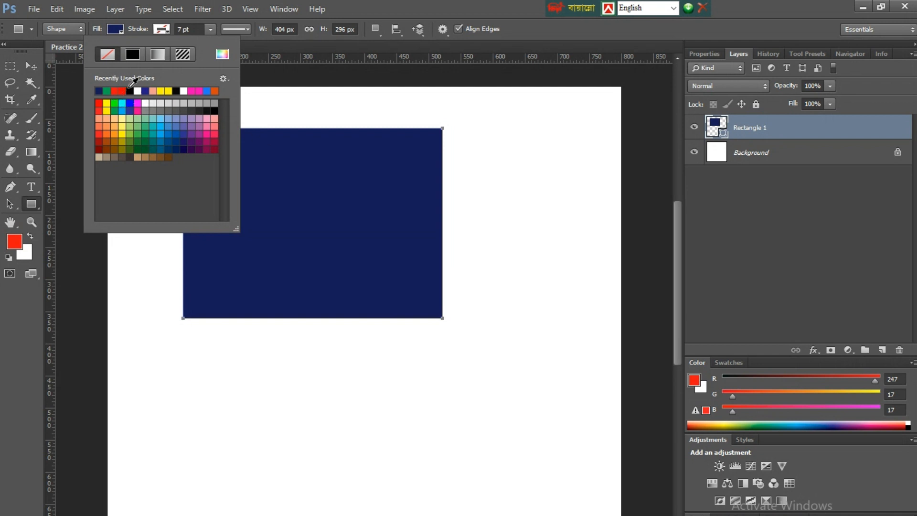
click(136, 54)
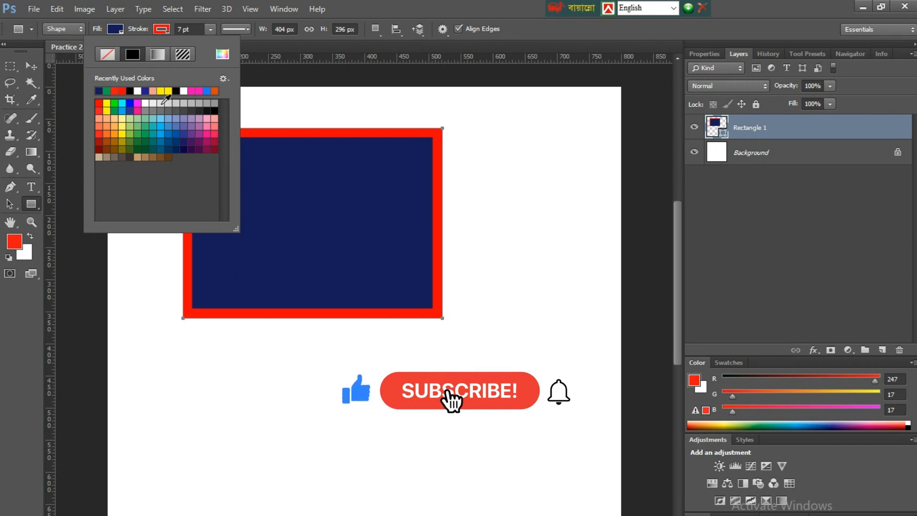
click(171, 91)
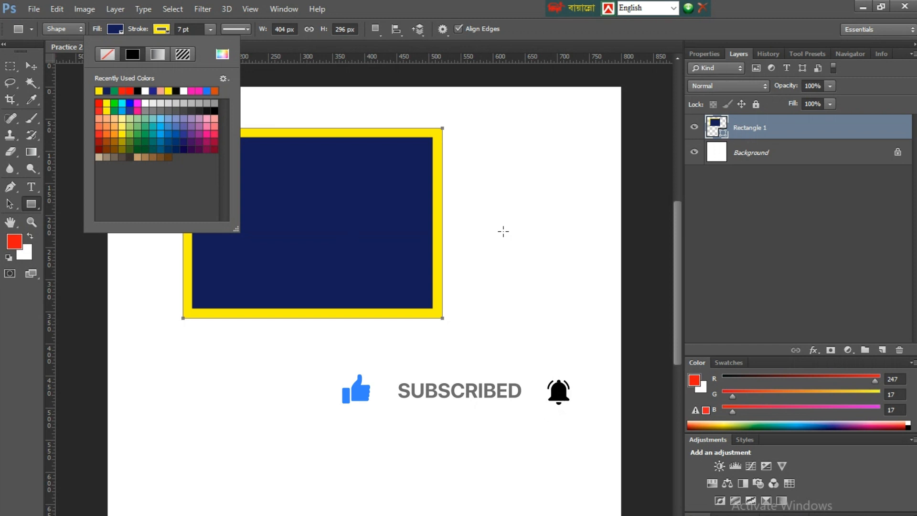
- Set the rectangle's stroke width to 1 pt
click(210, 29)
click(210, 29)
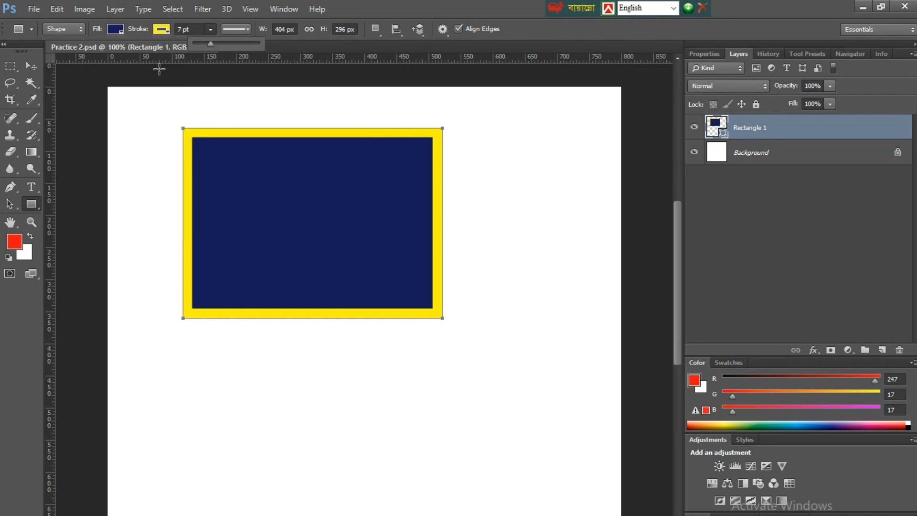
click(182, 29)
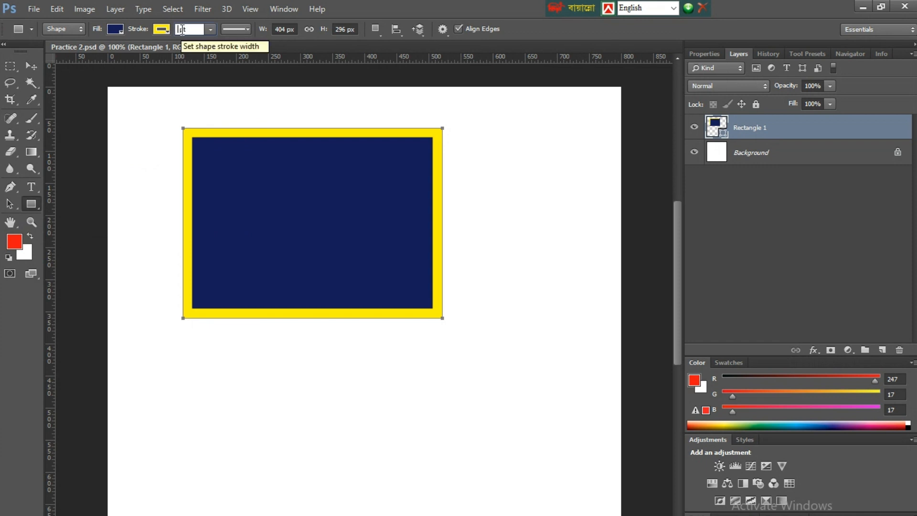
key(BackSpace)
text(1)
key(Return)
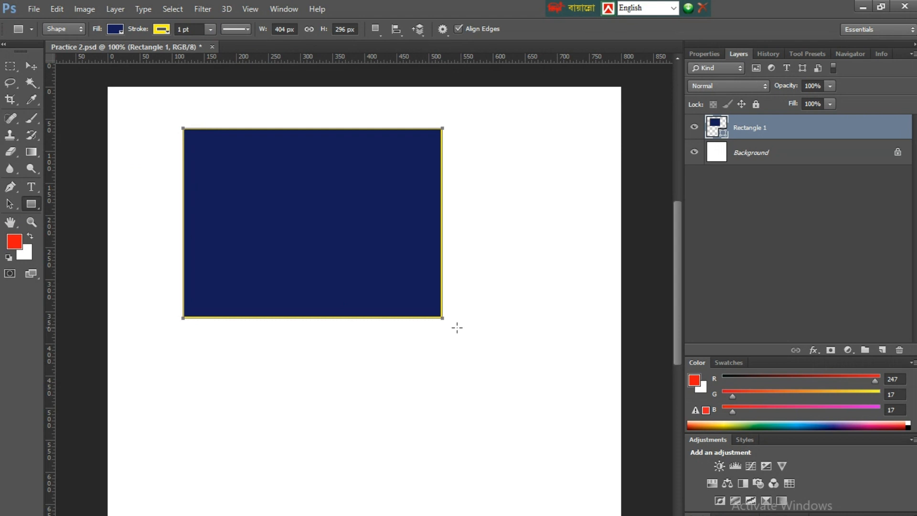
- Thin the rectangle's yellow stroke to about 0.32 pt, and thicken it to about 15.63 pt
click(210, 30)
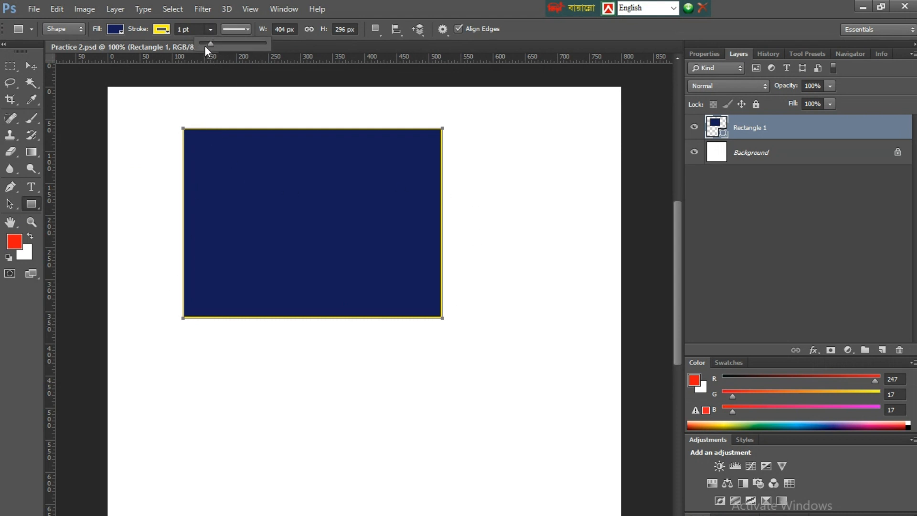
mouse_move(209, 43)
mouse_down()
mouse_move(243, 47)
mouse_move(206, 46)
mouse_up()
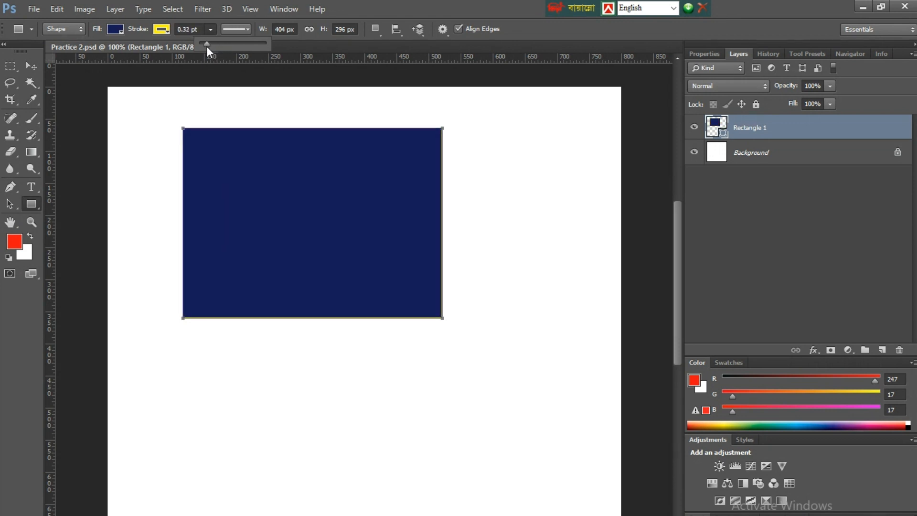
click(248, 28)
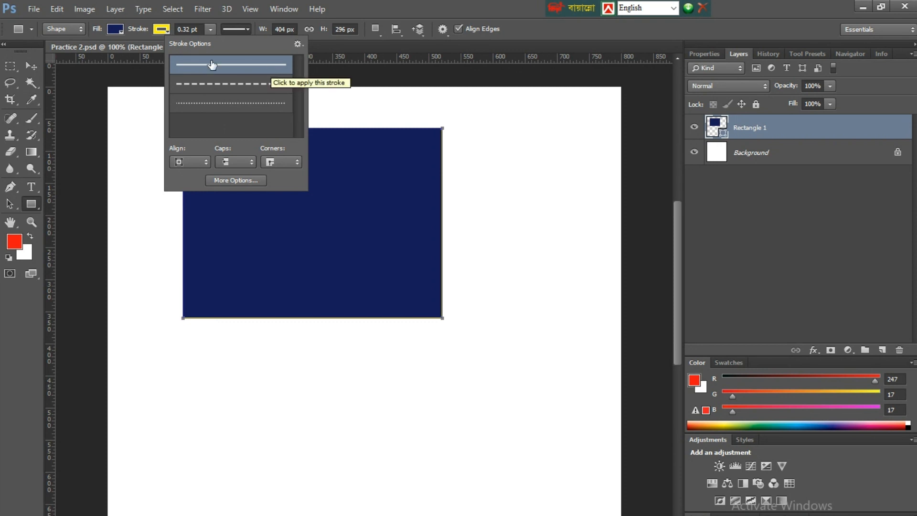
click(211, 28)
click(209, 30)
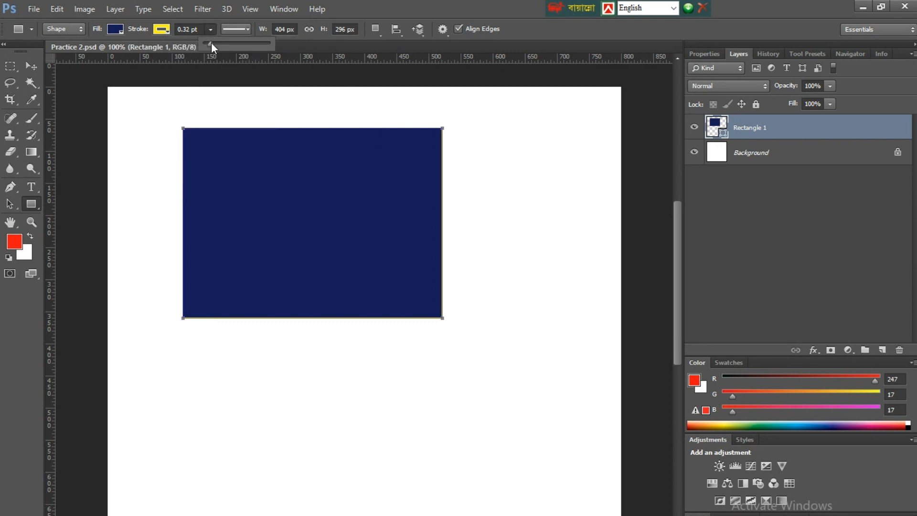
drag(211, 42, 230, 45)
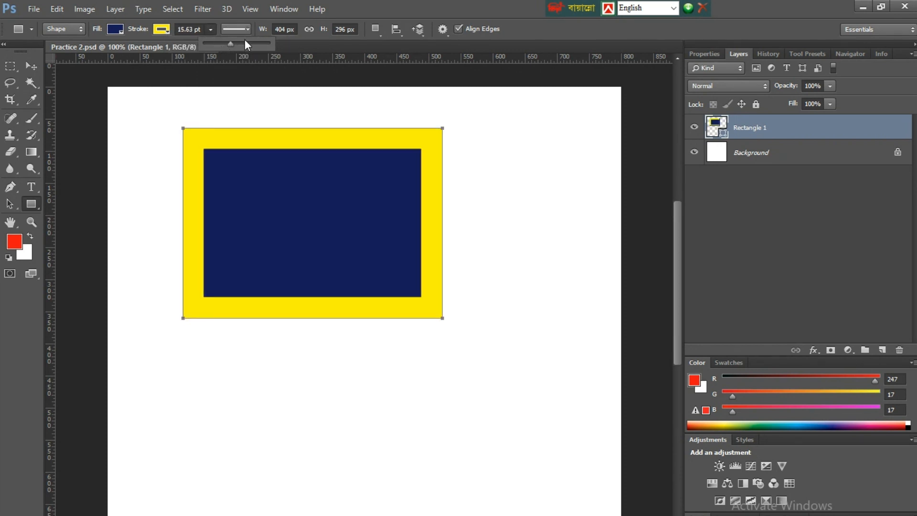
- Apply the dashed and dotted stroke styles to the rectangle in turn, ending on the dashed style
click(247, 28)
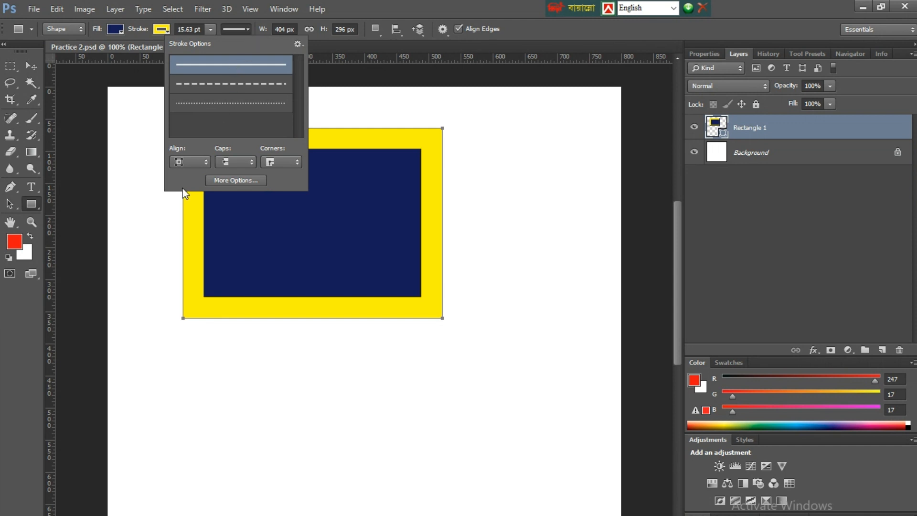
click(244, 85)
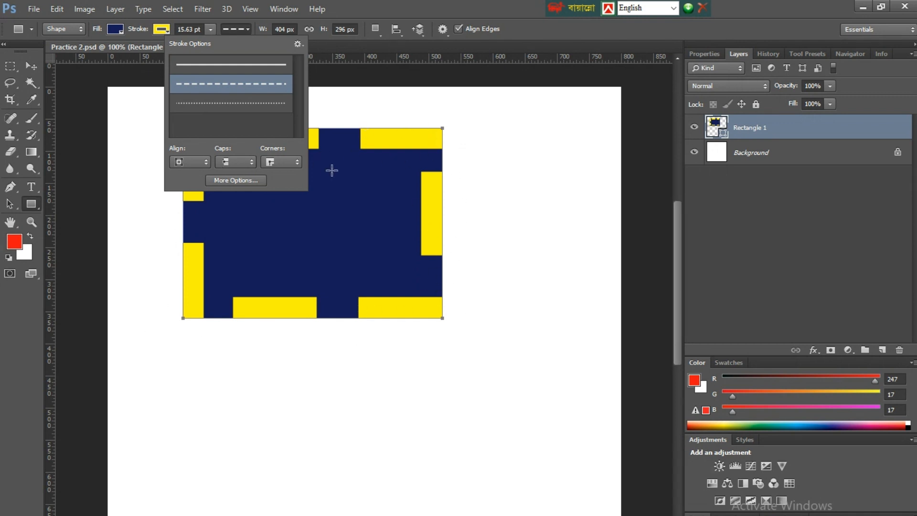
click(239, 103)
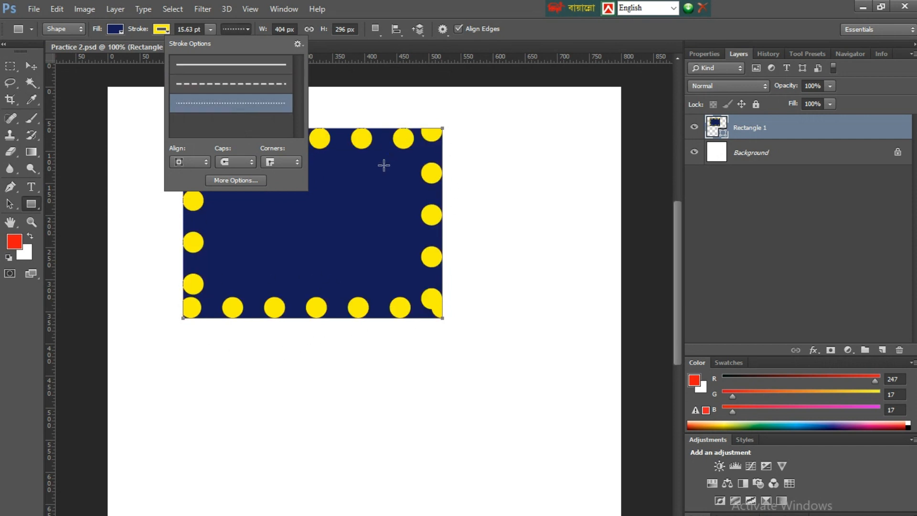
click(259, 85)
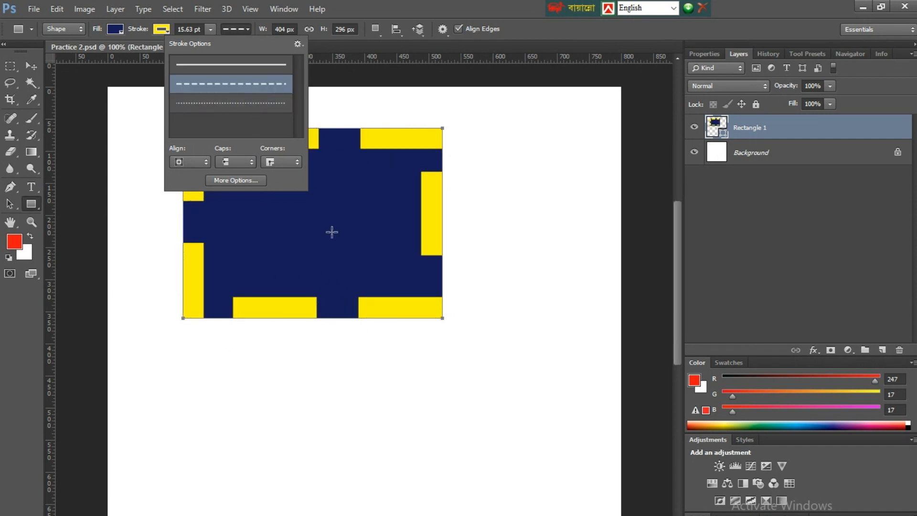
- Customise the rectangle's dashed stroke with a dash length of 2, keeping the gap at 2
click(245, 181)
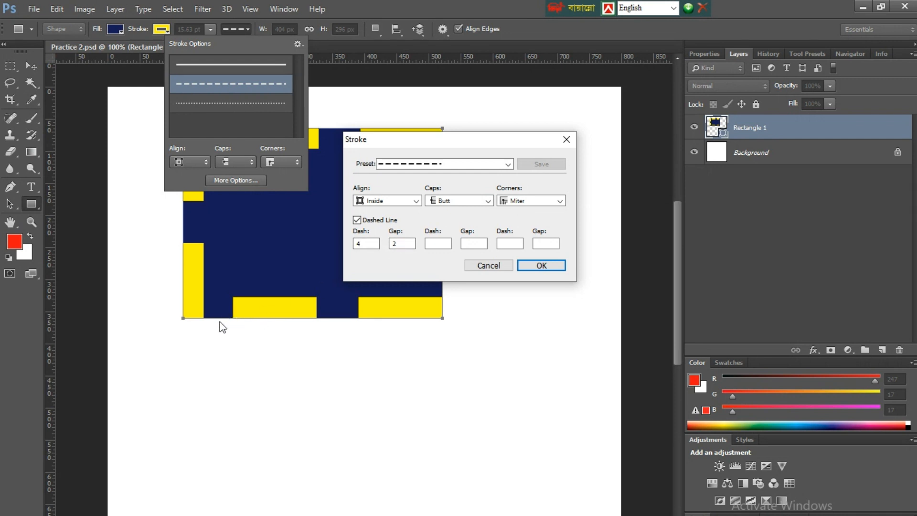
double_click(400, 243)
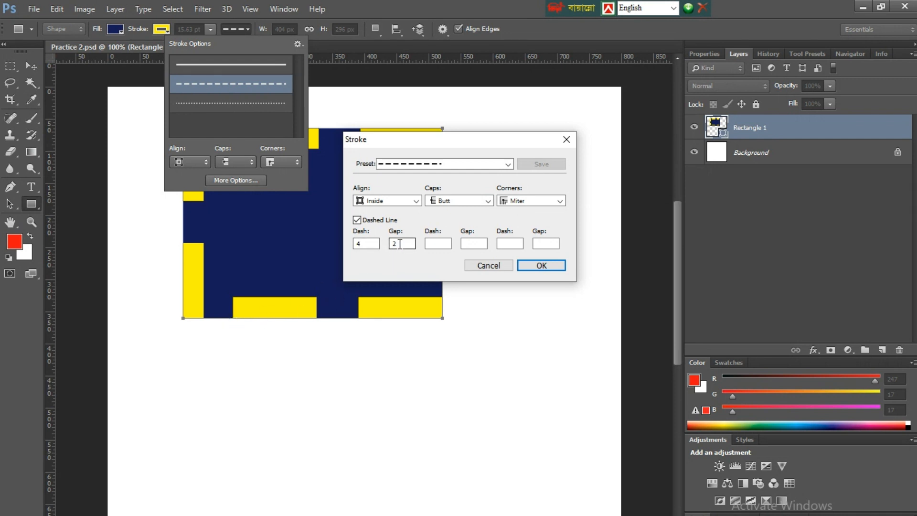
double_click(371, 243)
text(2)
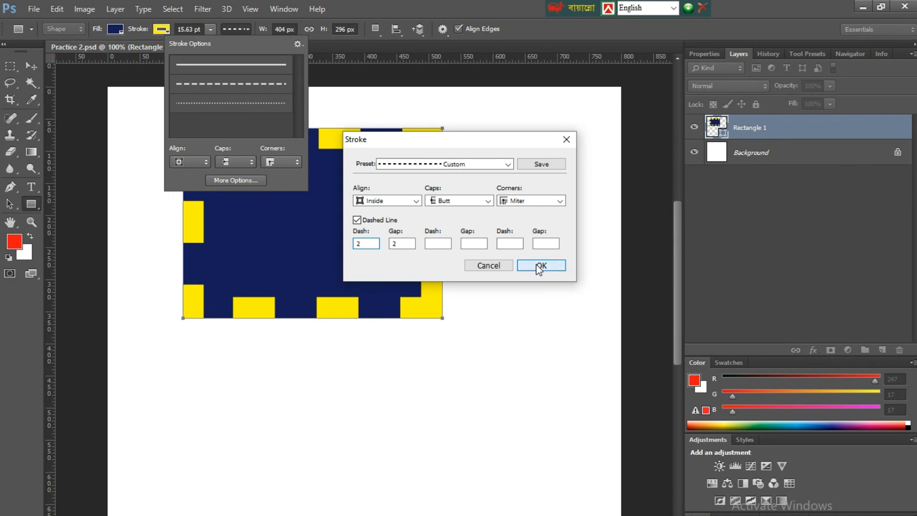
click(540, 266)
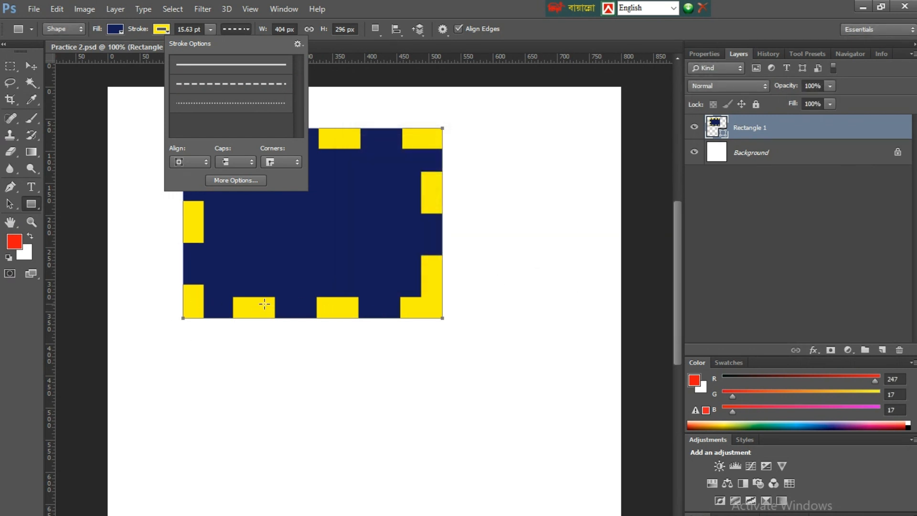
- Return the rectangle's stroke to the solid line style
click(250, 26)
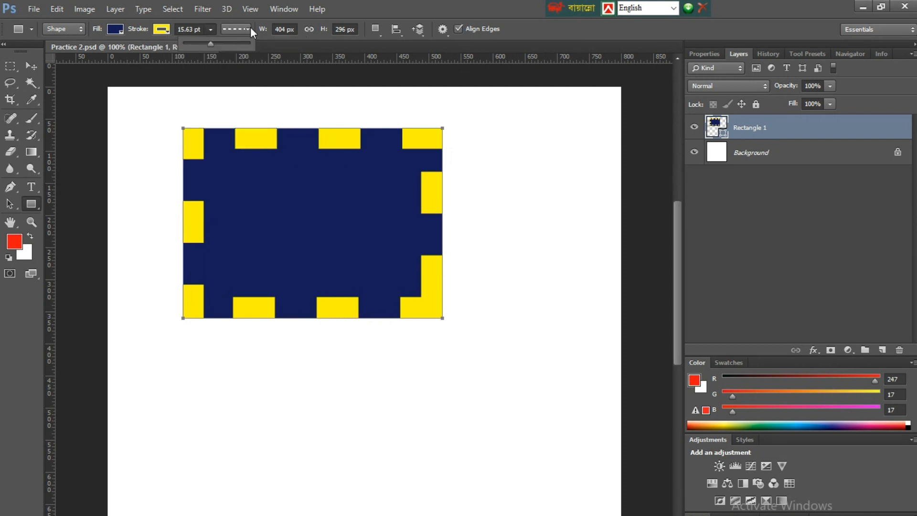
click(250, 27)
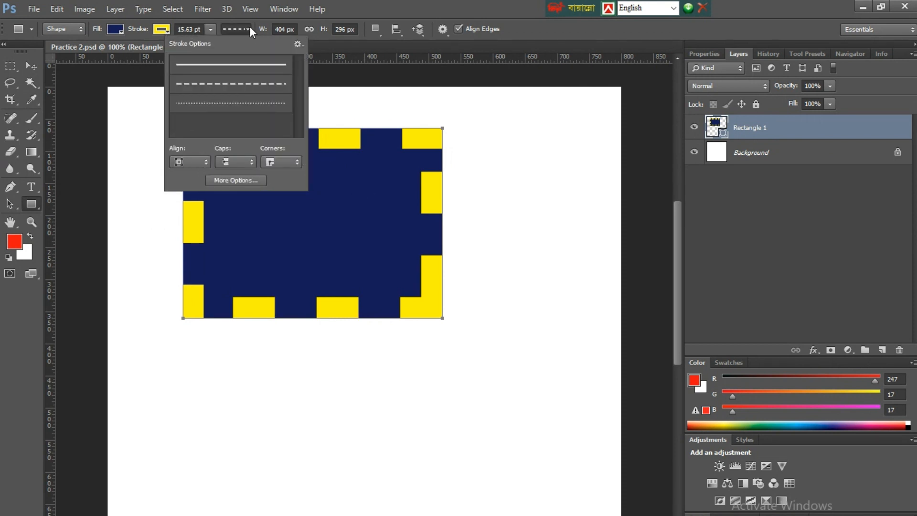
click(244, 67)
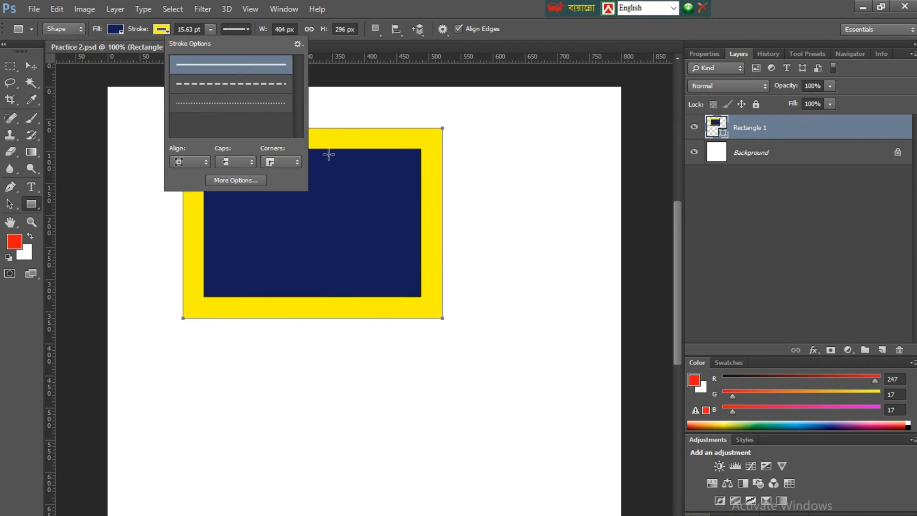
- Try the centre alignment for the rectangle's stroke, and align it to the outside of the path
click(203, 162)
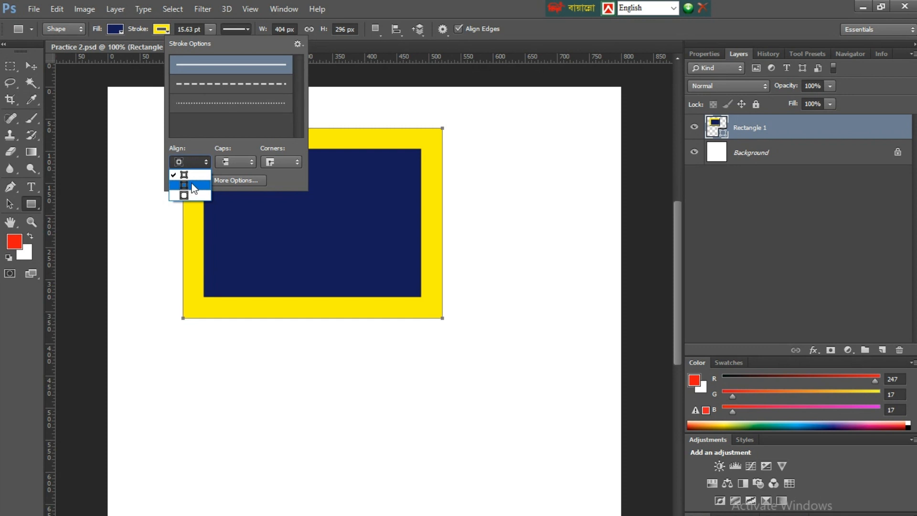
click(194, 187)
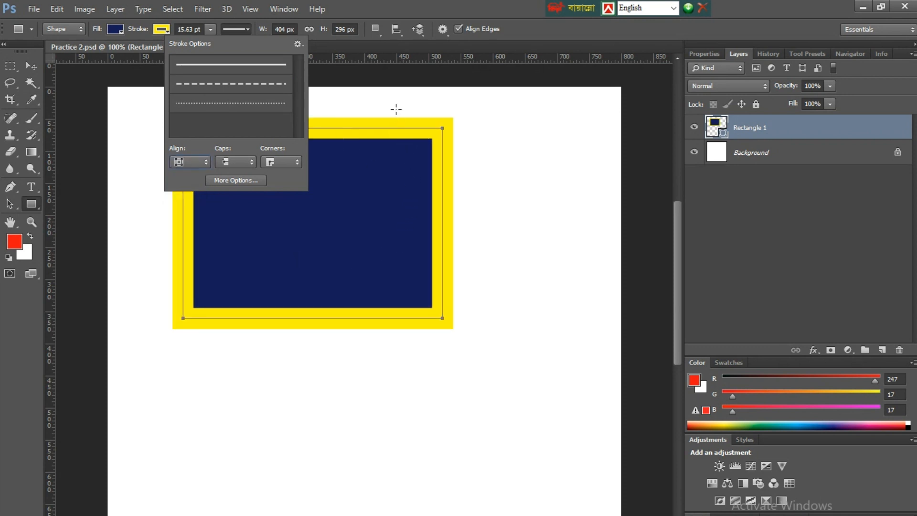
click(206, 162)
click(199, 193)
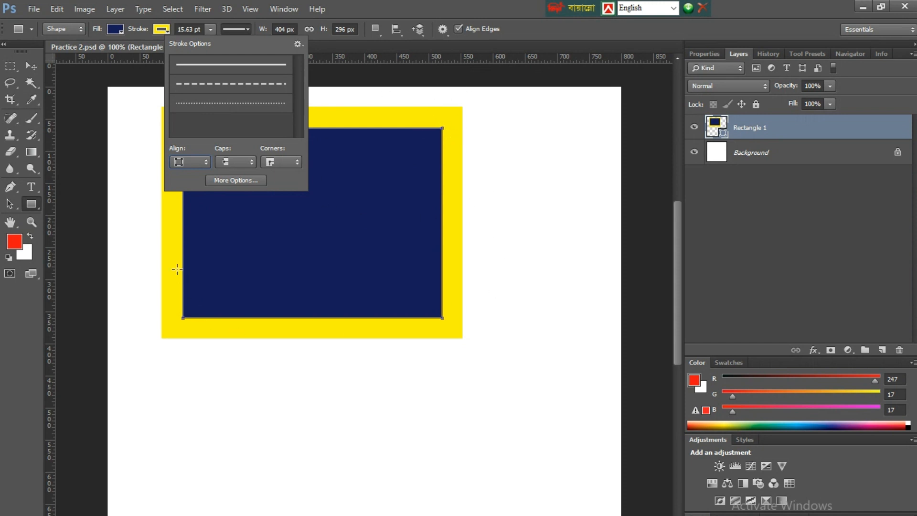
- Look at the stroke cap choices, try round and bevel corners on the stroke, and restore miter corners
click(253, 162)
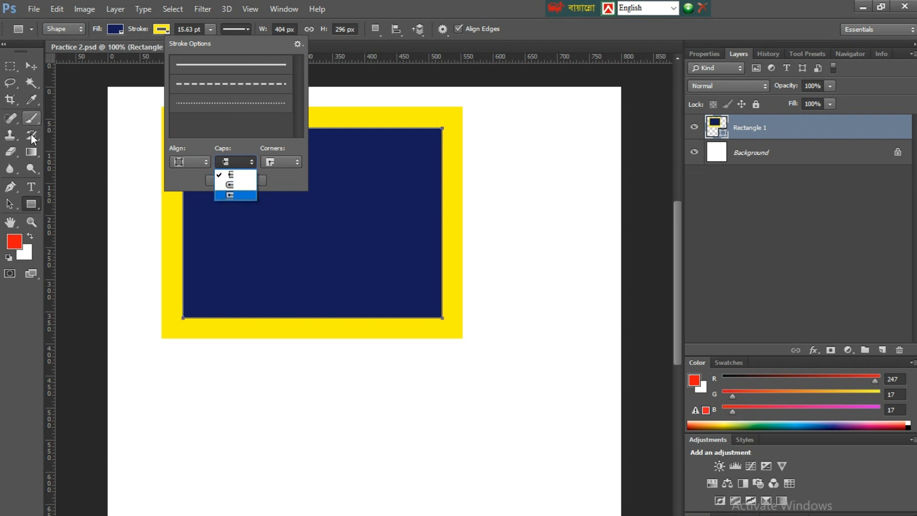
click(296, 162)
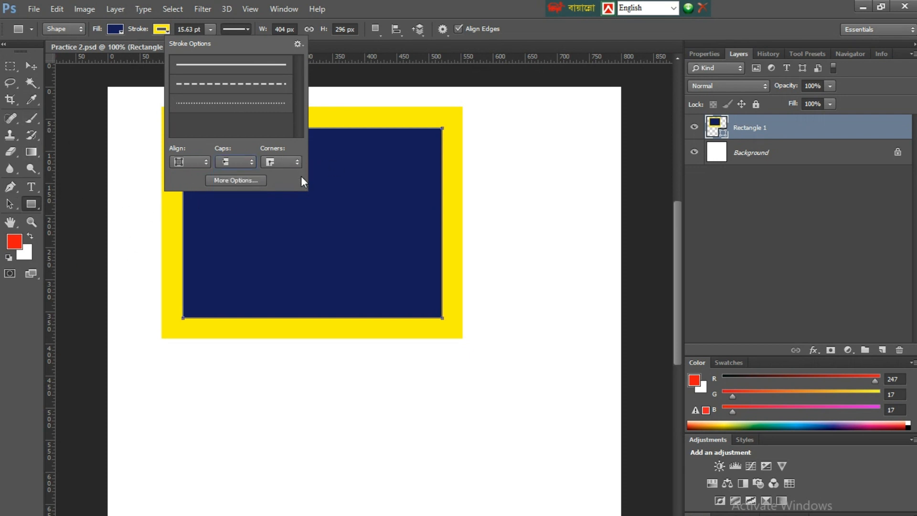
click(296, 163)
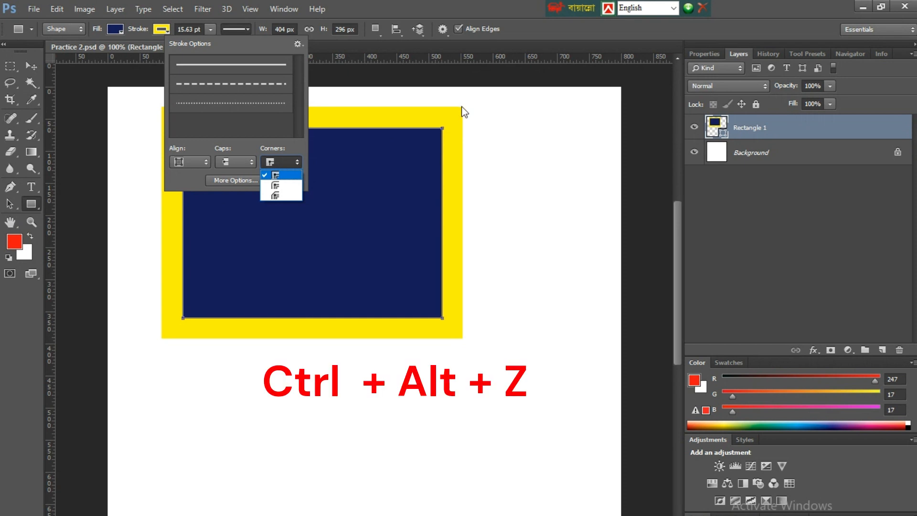
click(281, 186)
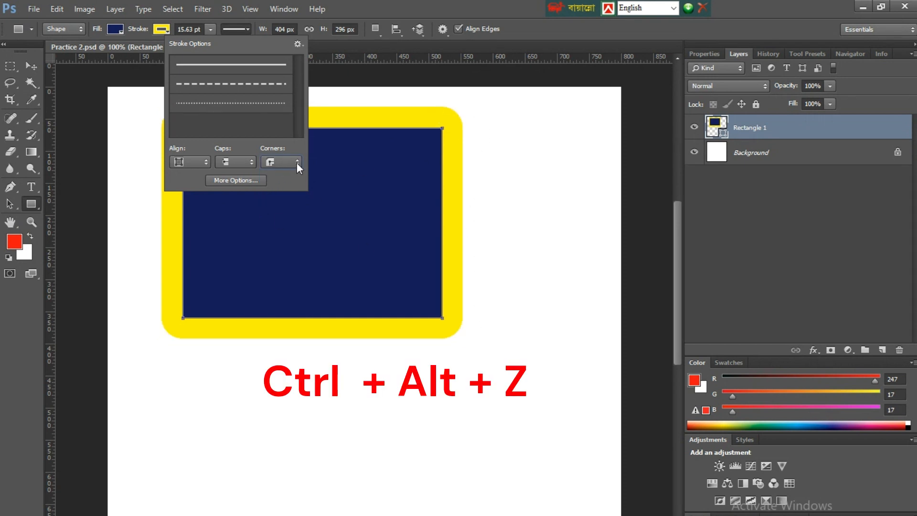
click(296, 163)
click(280, 196)
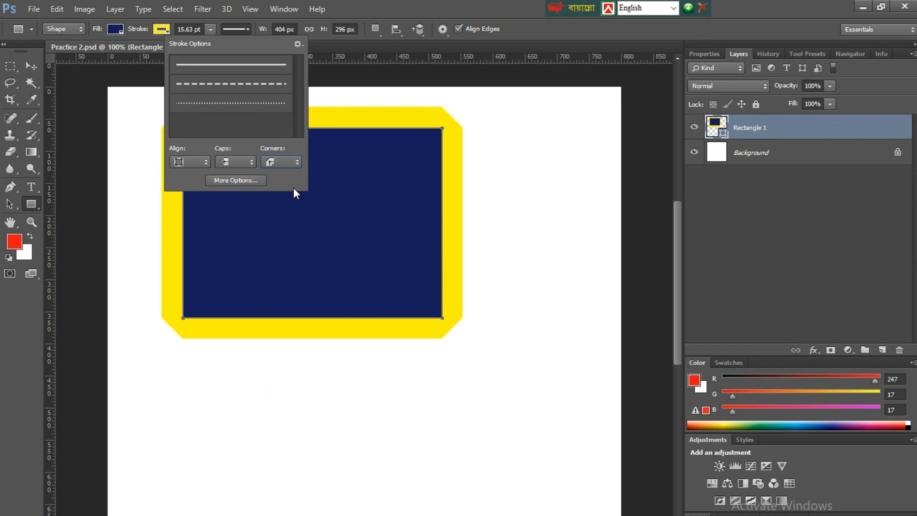
click(297, 163)
click(282, 175)
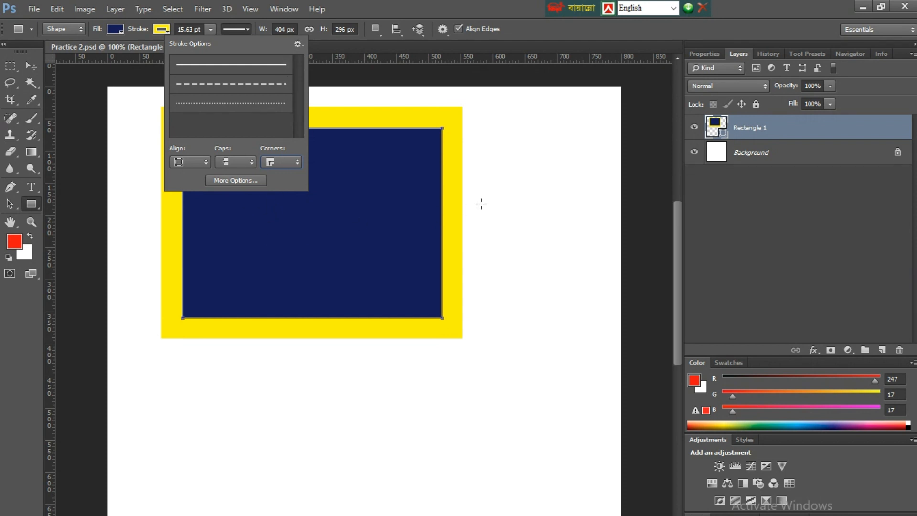
click(249, 28)
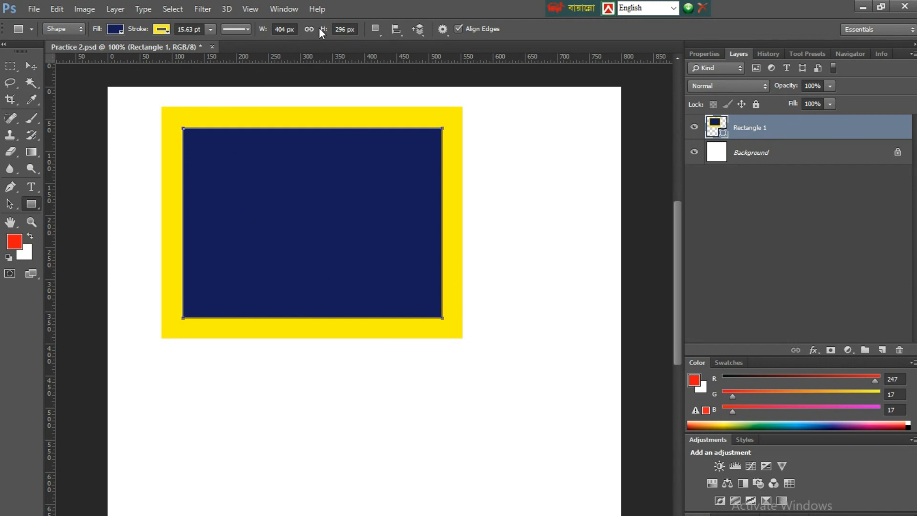
- Set the rectangle's height to 350 px
click(346, 29)
key(BackSpace)
key(BackSpace)
key(BackSpace)
text(350)
key(Return)
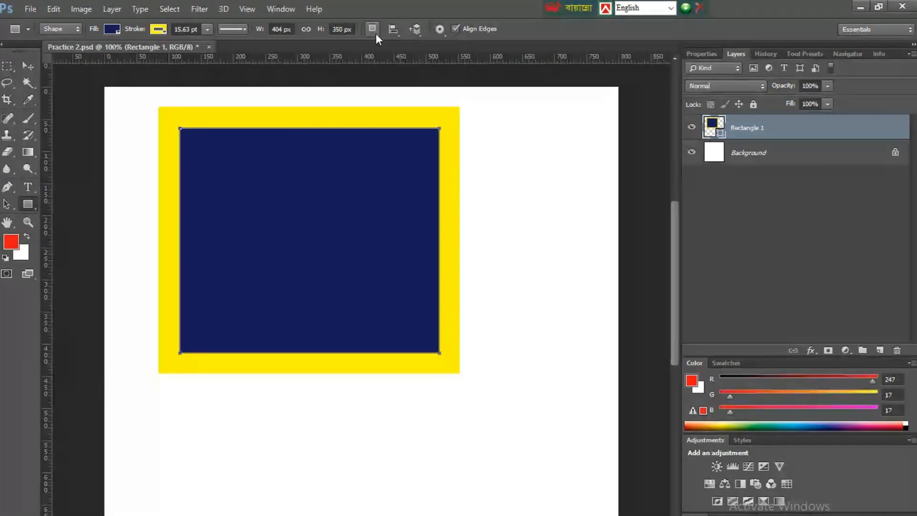
- Add a smaller upright rectangle just below the blue rectangle using Combine Shapes, and show the layer list
click(376, 33)
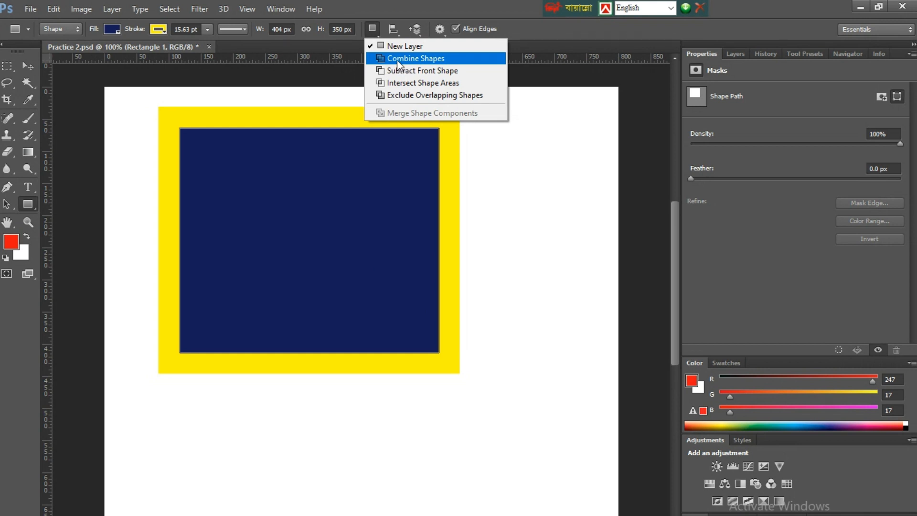
click(398, 61)
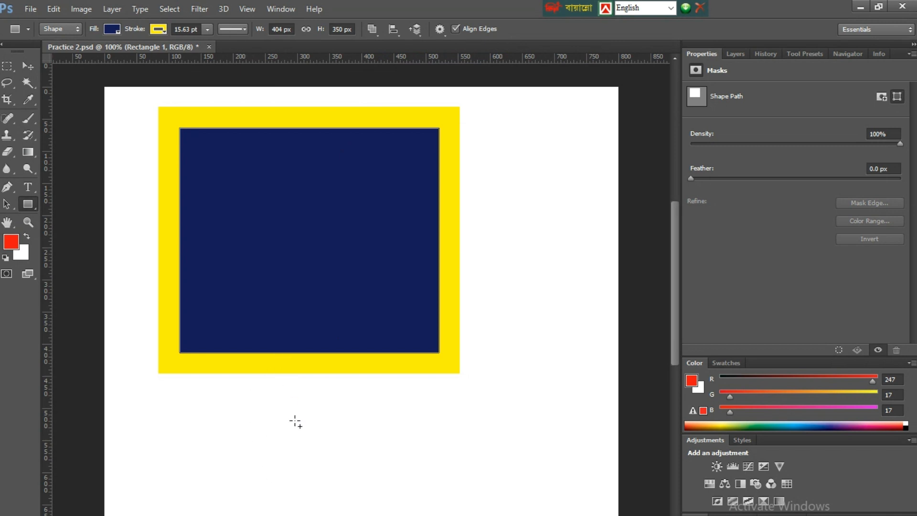
drag(208, 358, 314, 510)
click(738, 53)
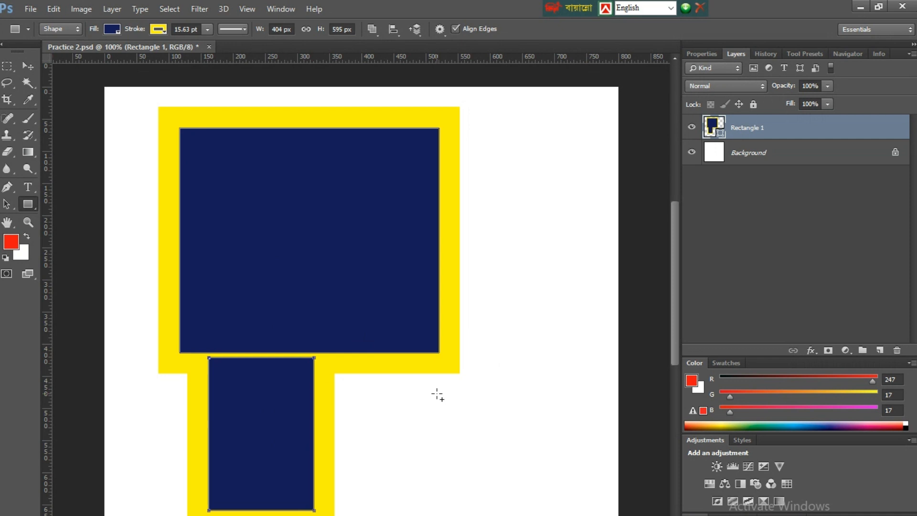
- Switch the lower rectangle to Subtract Front Shape and cut a rectangle of about 302 x 130 px across the blue rectangle's right edge
click(373, 29)
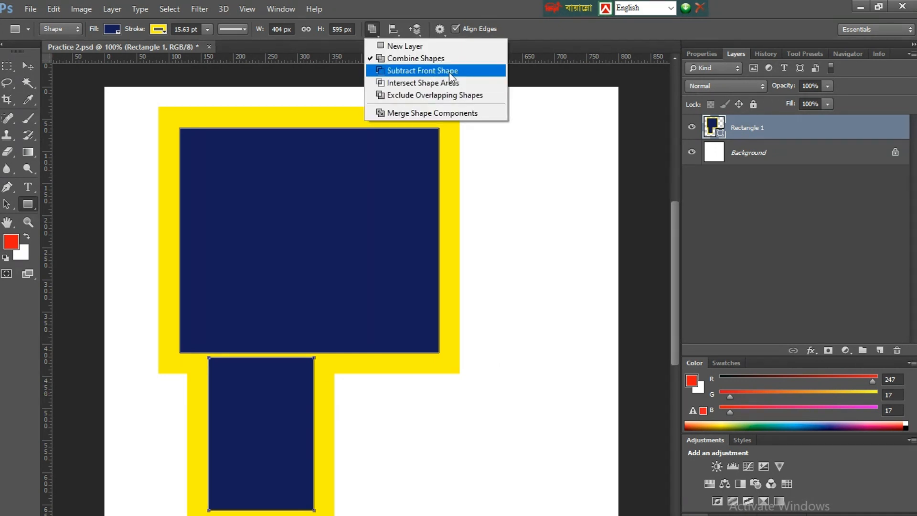
click(403, 71)
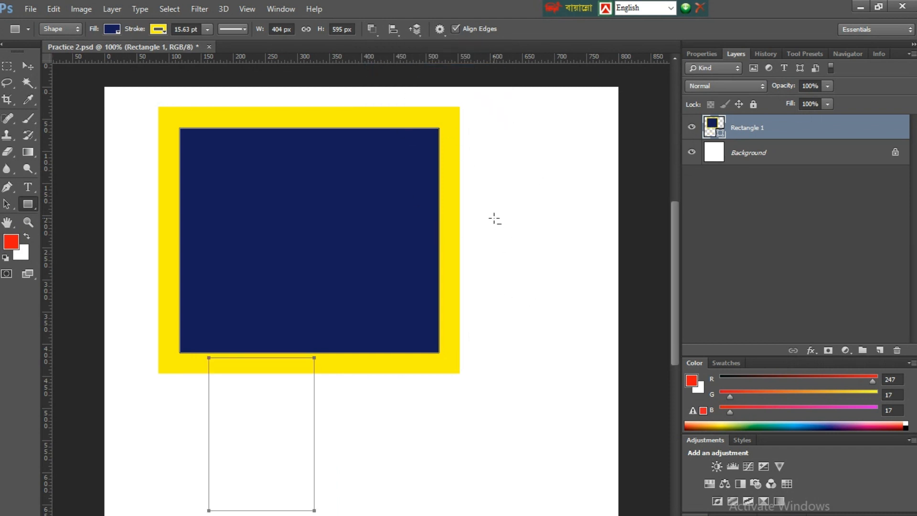
drag(492, 245, 395, 287)
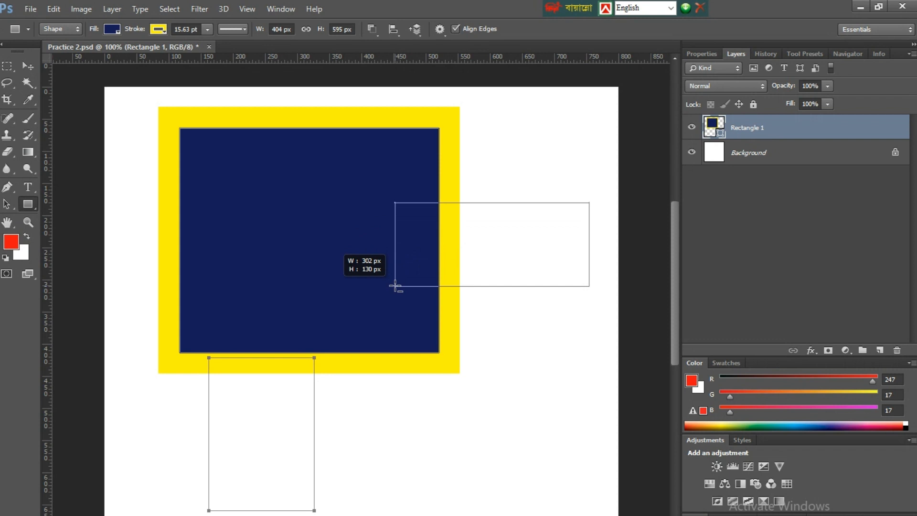
drag(395, 286, 395, 286)
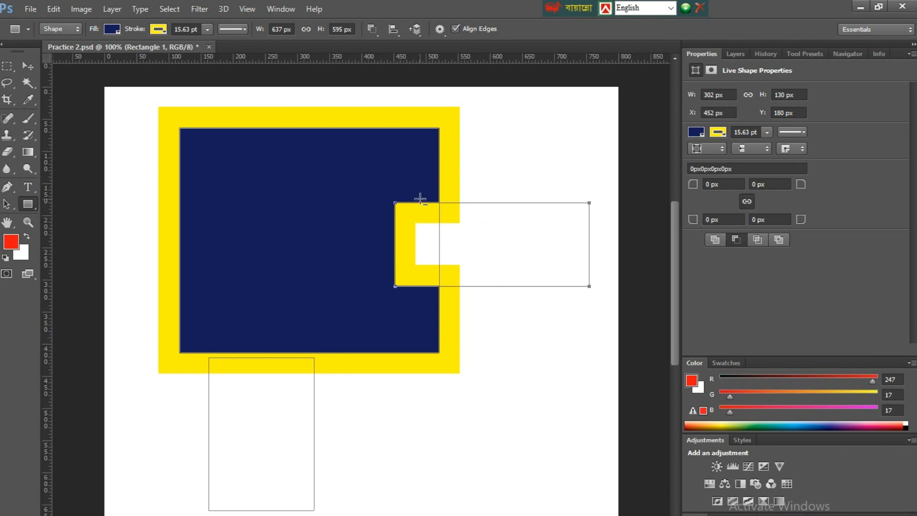
- Switch the front rectangle to Intersect Shape Areas, then merge the shape components, accepting conversion to a regular path
click(373, 29)
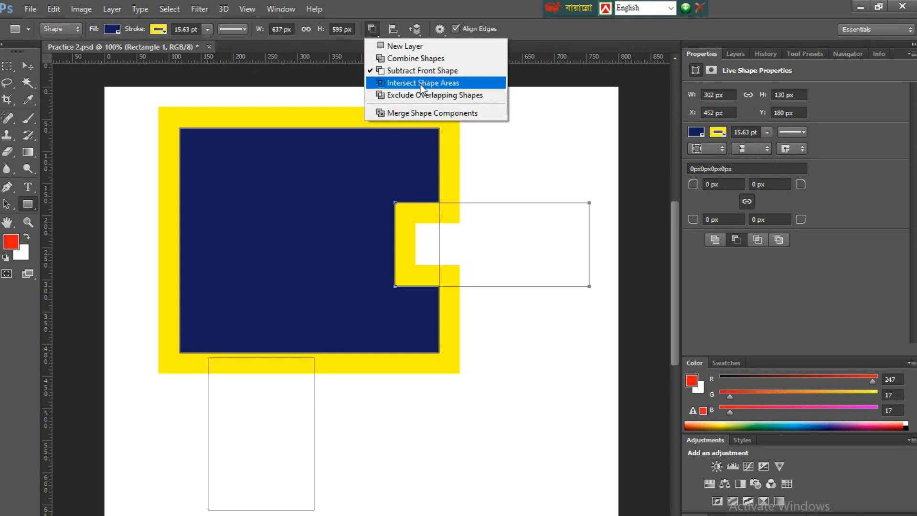
click(454, 84)
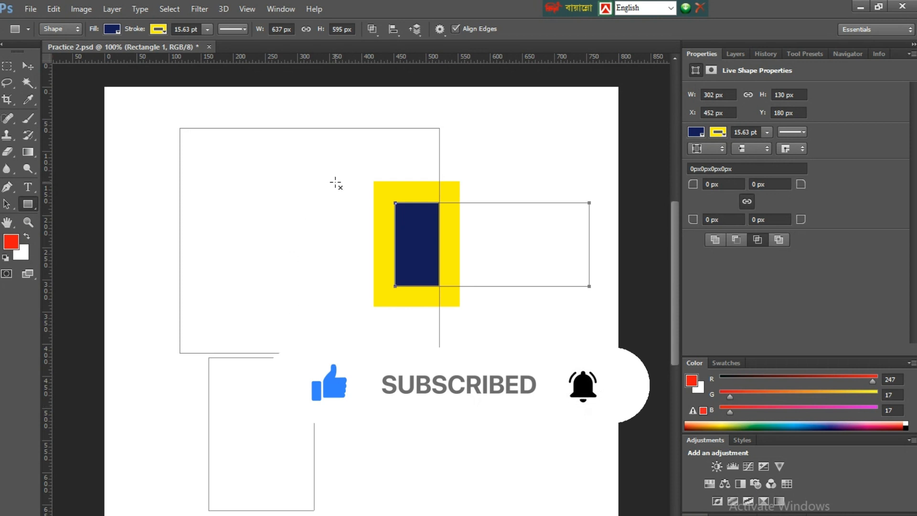
click(377, 31)
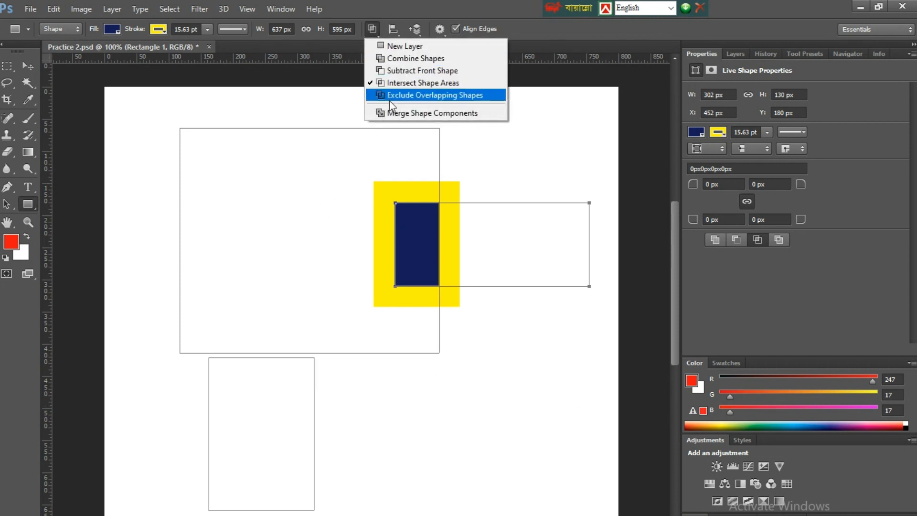
click(475, 114)
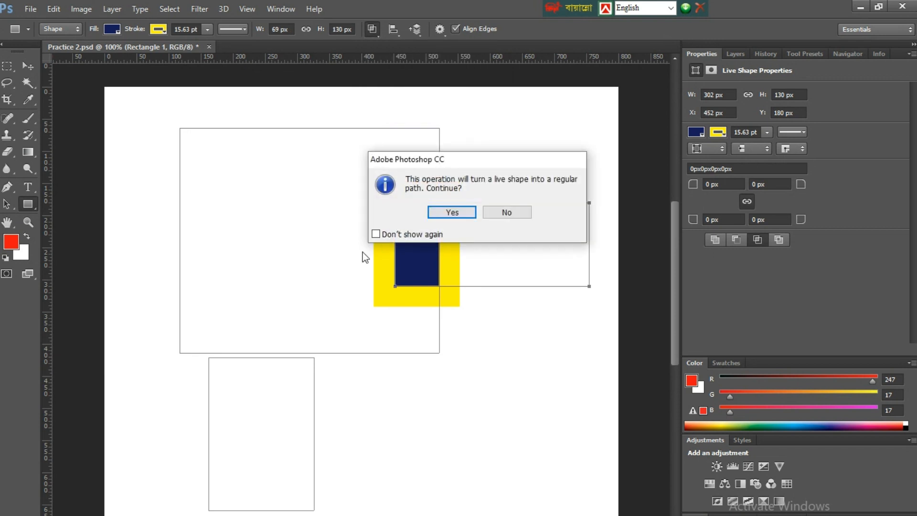
click(443, 212)
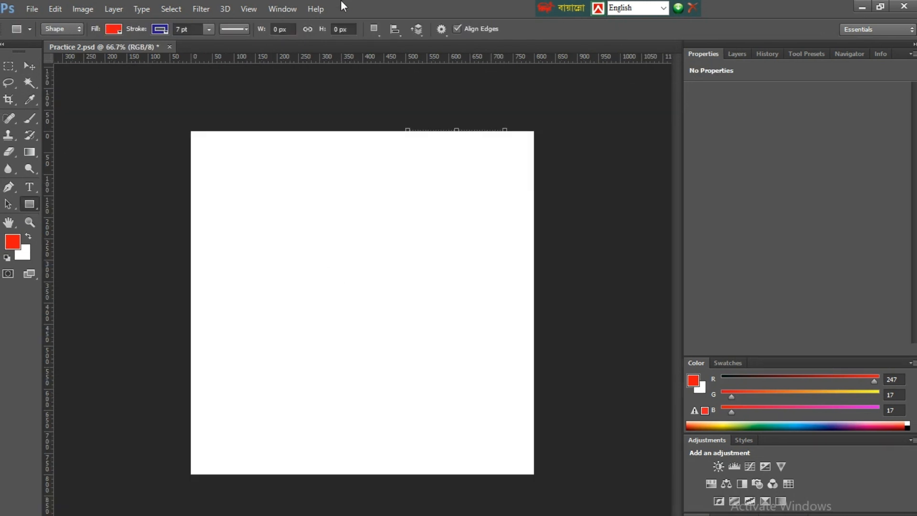
- Draw three separate red rectangles with blue strokes using Exclude Overlapping Shapes, including ones about 381 x 202 px and 229 x 148 px, and show the layer list
click(382, 33)
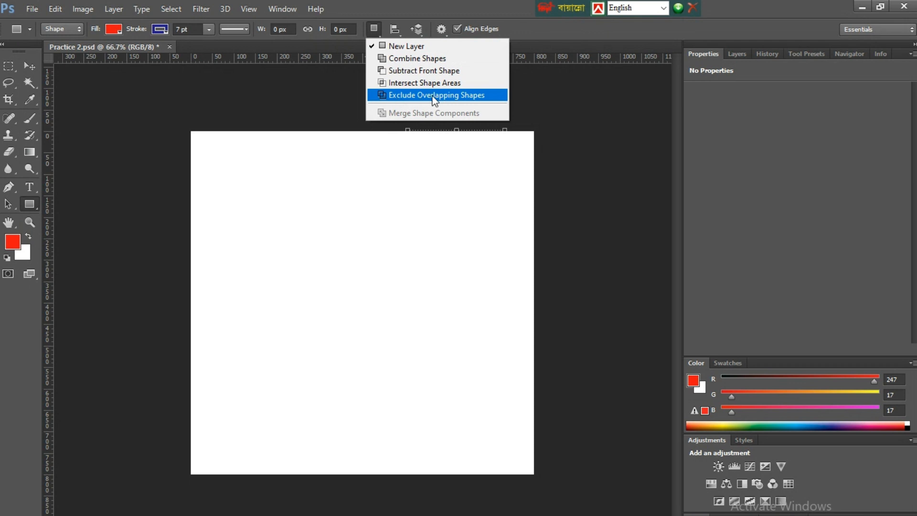
click(398, 96)
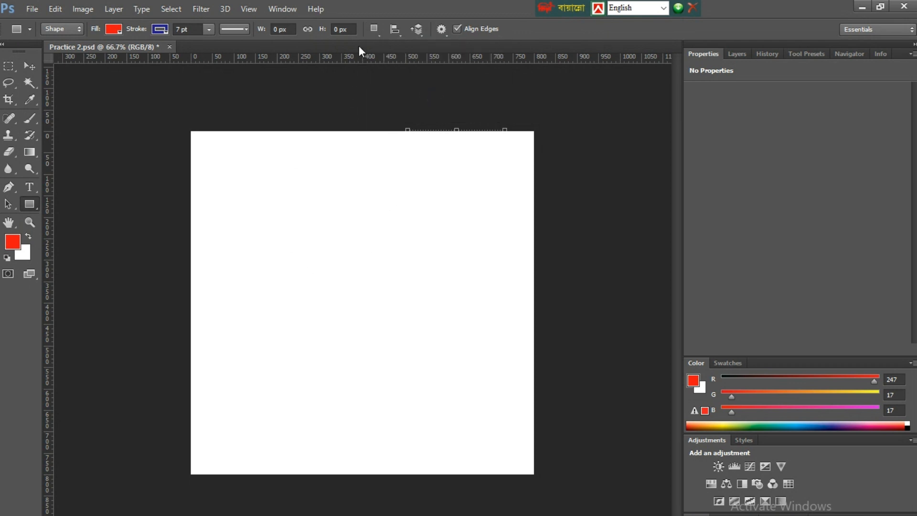
click(380, 36)
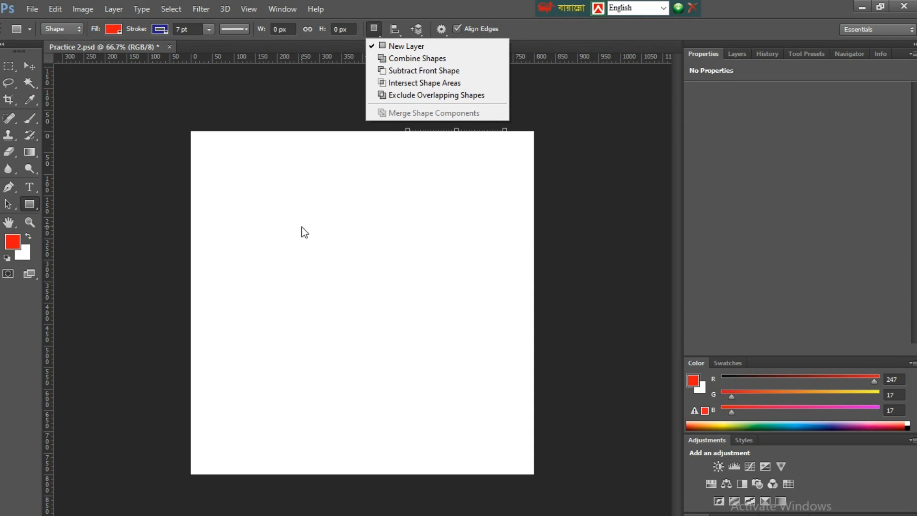
click(275, 193)
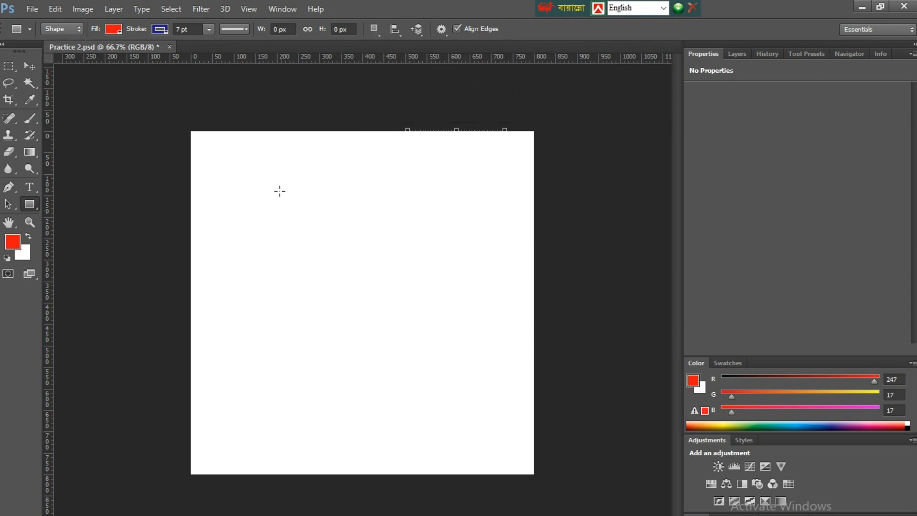
drag(258, 188, 340, 231)
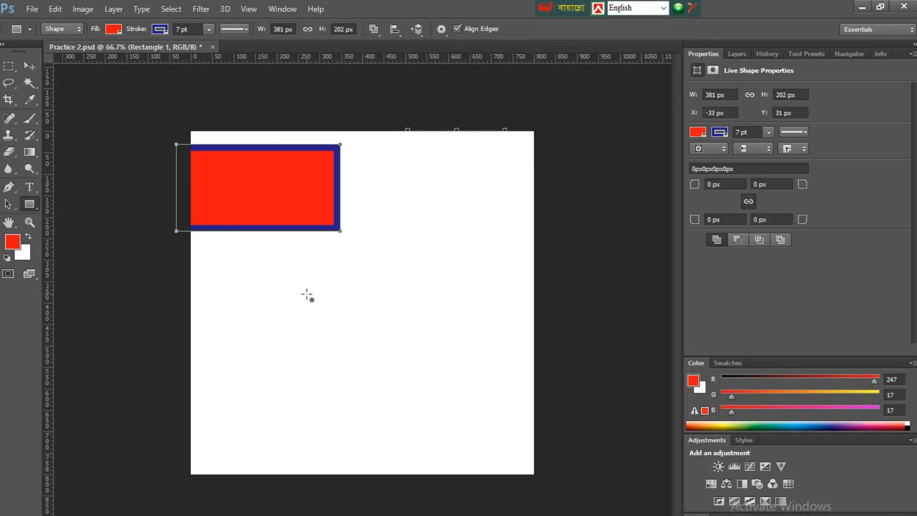
drag(306, 294, 373, 333)
drag(401, 171, 448, 203)
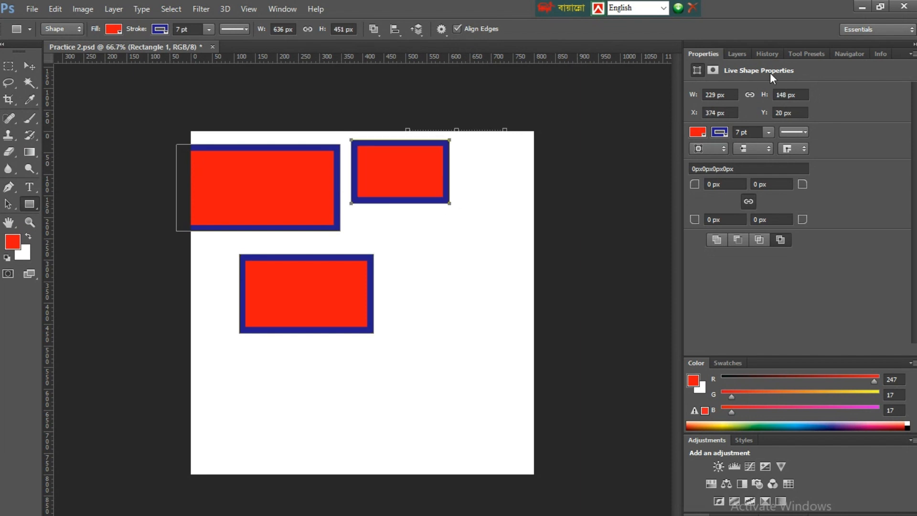
click(737, 53)
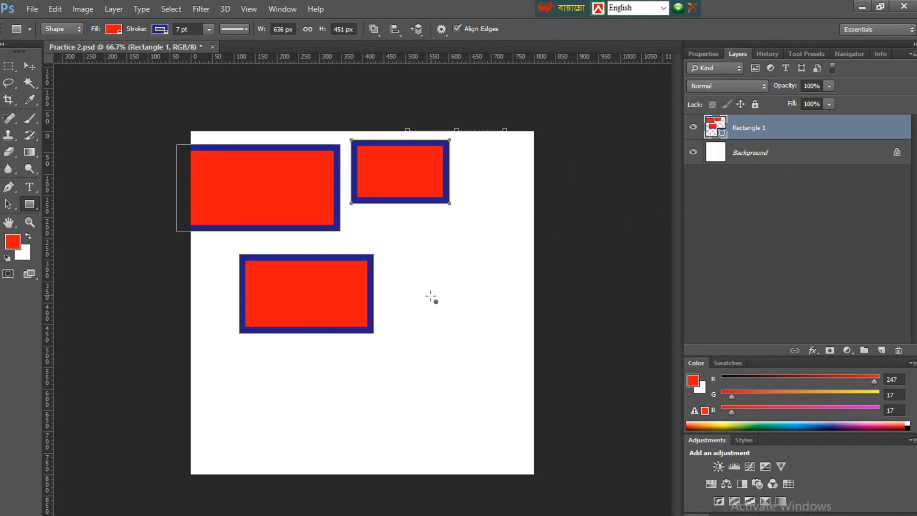
- Exclude an area of about 97 x 55 px from the upper-left corner of the lower red rectangle, and show the path operation choices
drag(270, 275, 290, 286)
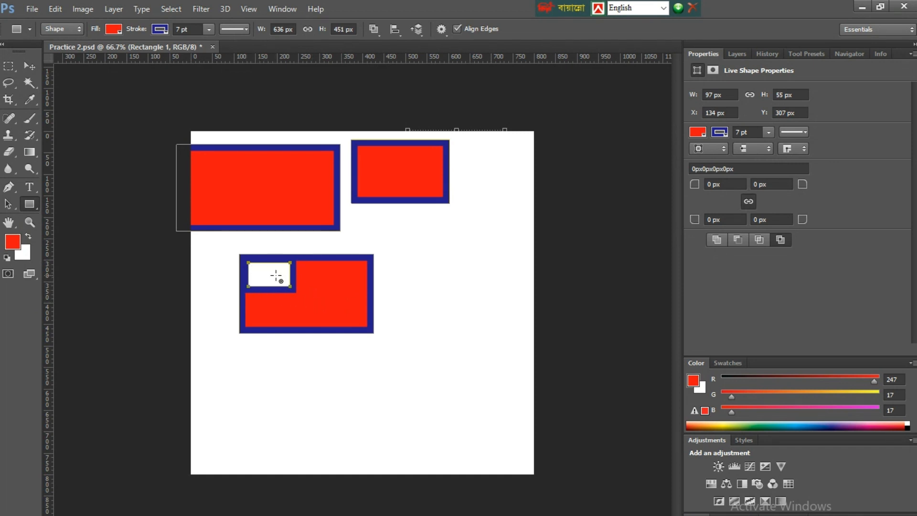
click(375, 30)
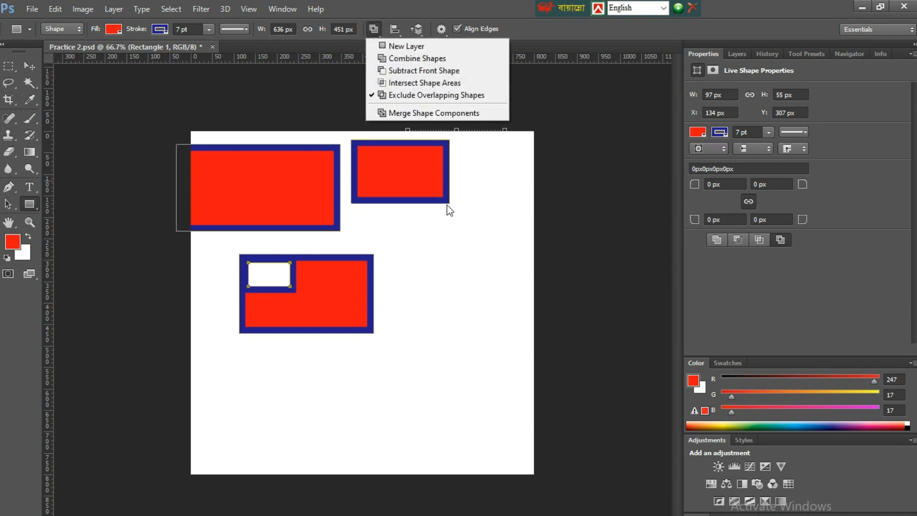